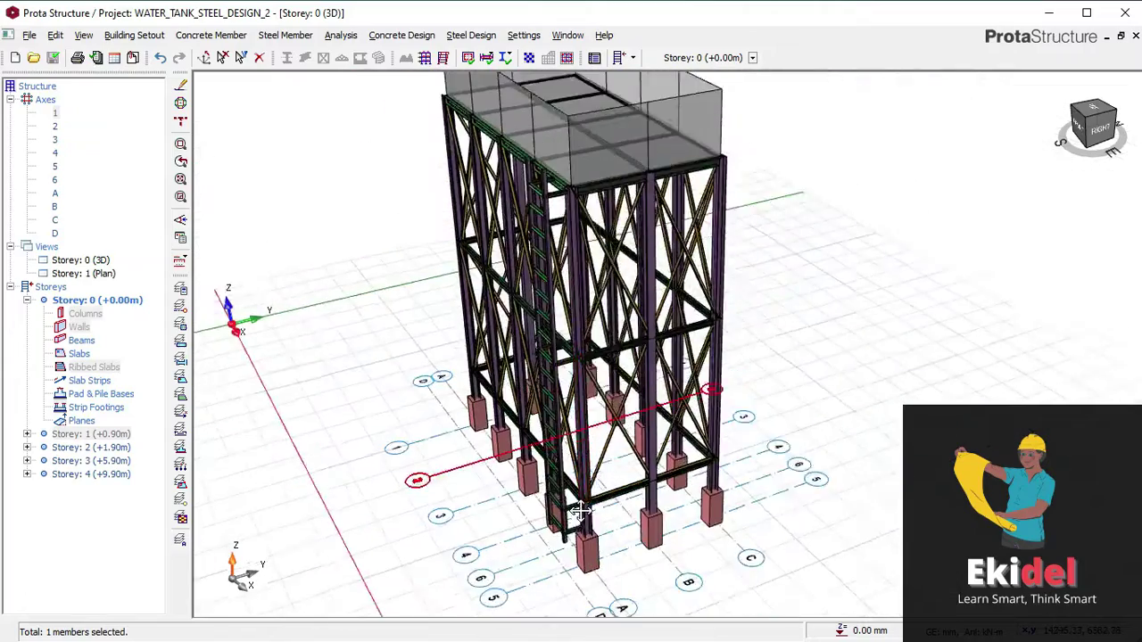
# - Examine the braced water tank tower from several sides, including the ladder base and the concrete column at its foot
pyautogui.moveTo(536, 463); pyautogui.dragTo(615, 446, button='middle')
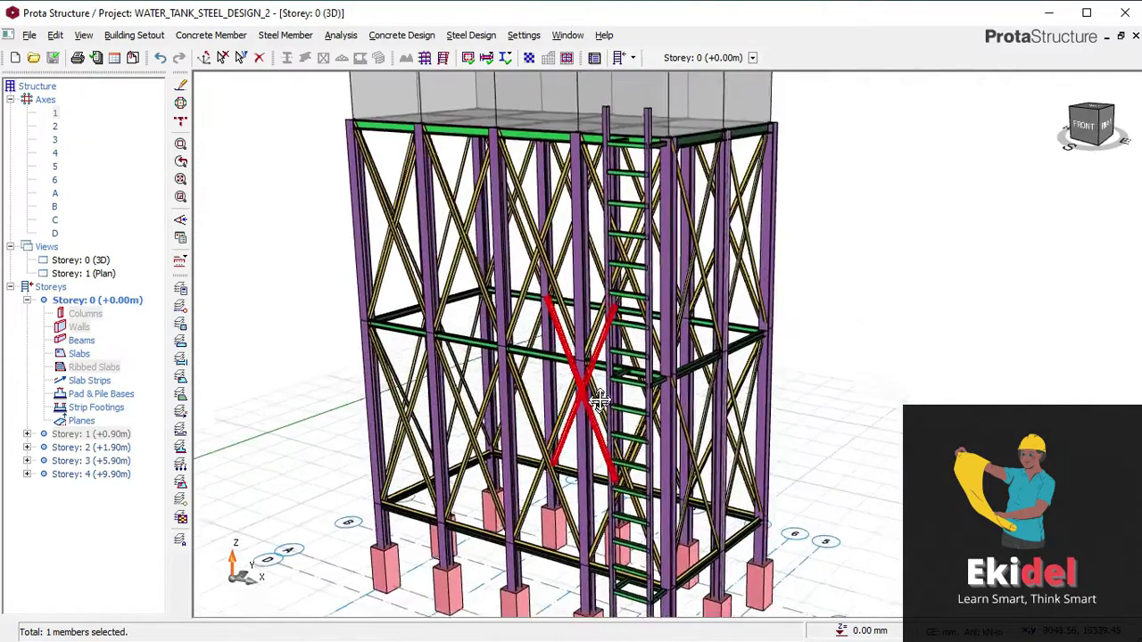
pyautogui.scroll(5, 685, 473)
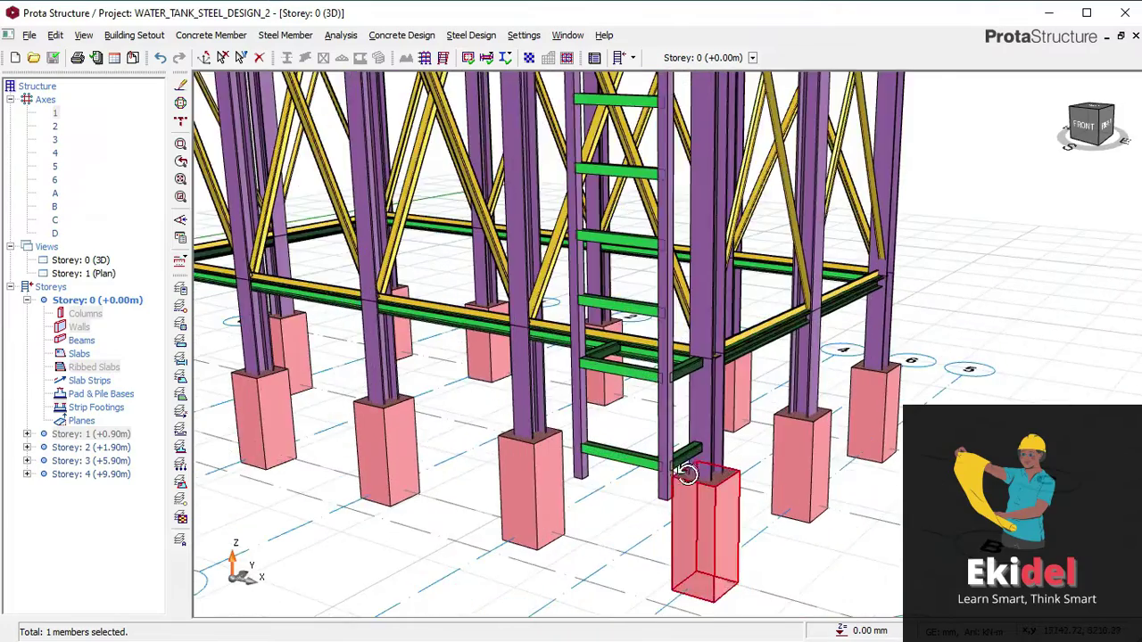
pyautogui.moveTo(685, 473); pyautogui.dragTo(600, 473, button='middle')
pyautogui.scroll(5, 600, 473)
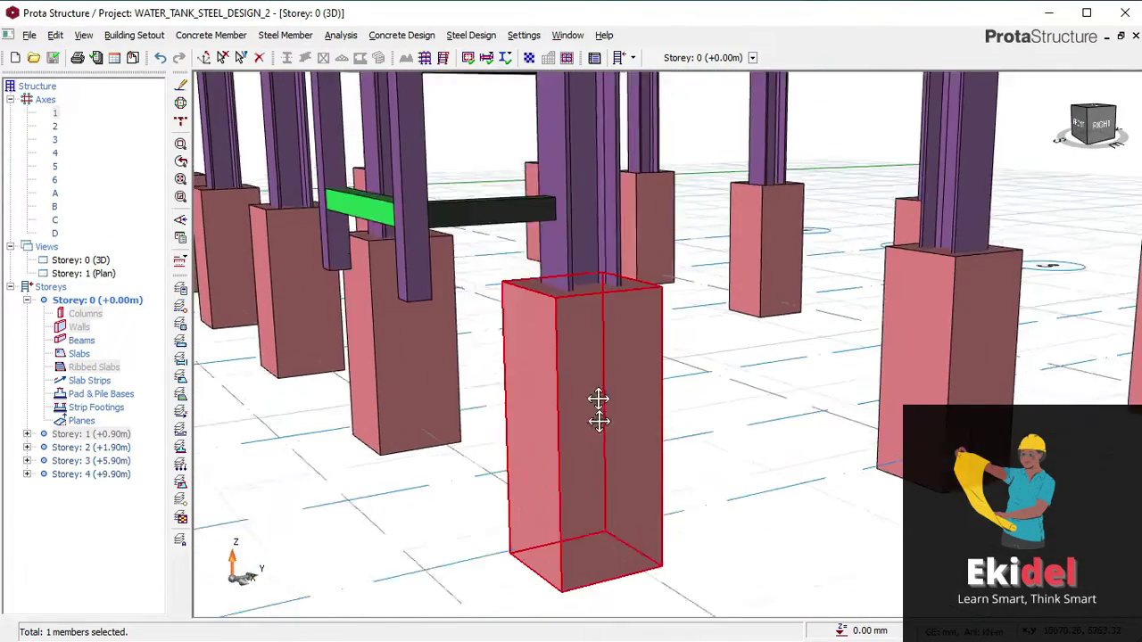
pyautogui.moveTo(599, 410); pyautogui.dragTo(544, 307, button='middle')
pyautogui.scroll(-8, 541, 333)
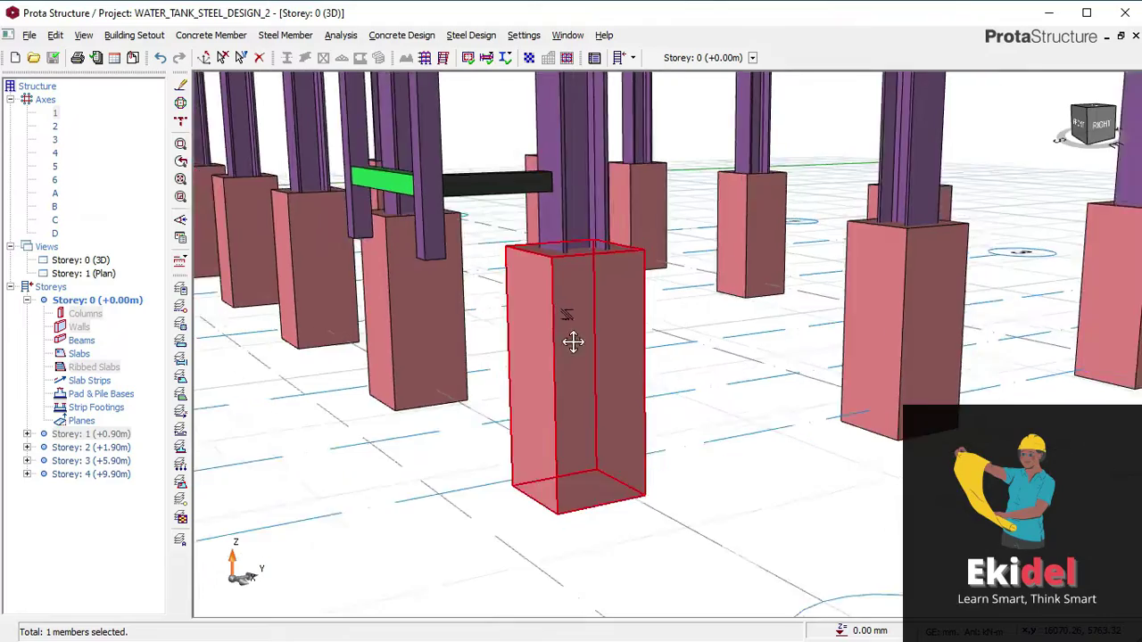
pyautogui.scroll(-8, 582, 375)
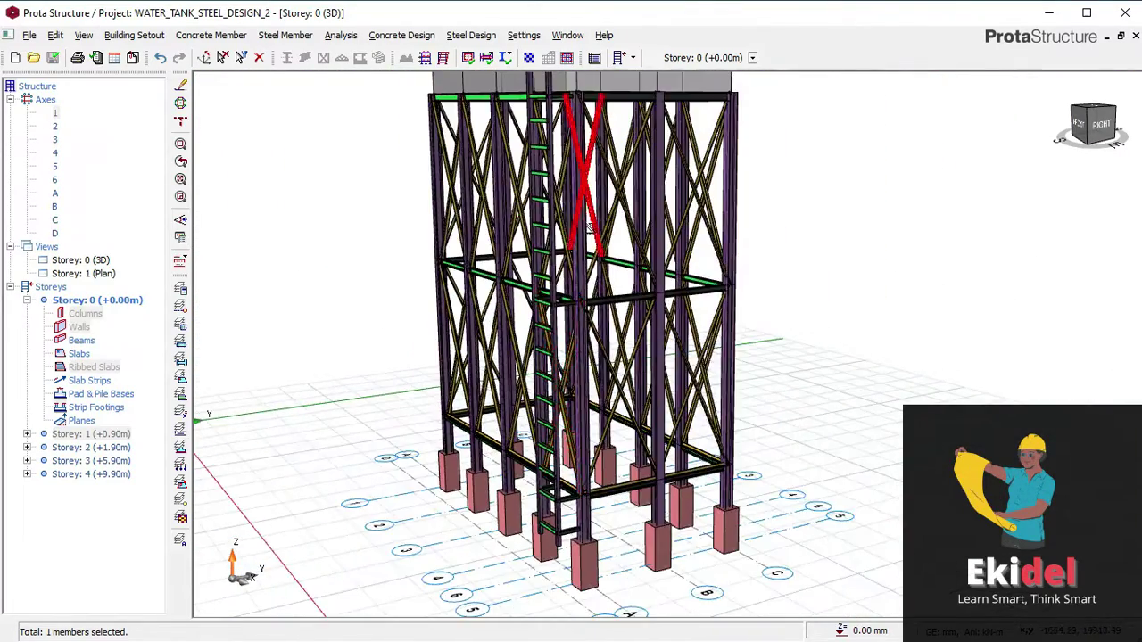
pyautogui.moveTo(521, 318); pyautogui.dragTo(669, 311)
pyautogui.moveTo(556, 319); pyautogui.dragTo(548, 189, button='middle')
pyautogui.moveTo(512, 324); pyautogui.dragTo(541, 317, button='middle')
pyautogui.moveTo(499, 348); pyautogui.dragTo(590, 350)
pyautogui.scroll(-10, 589, 350)
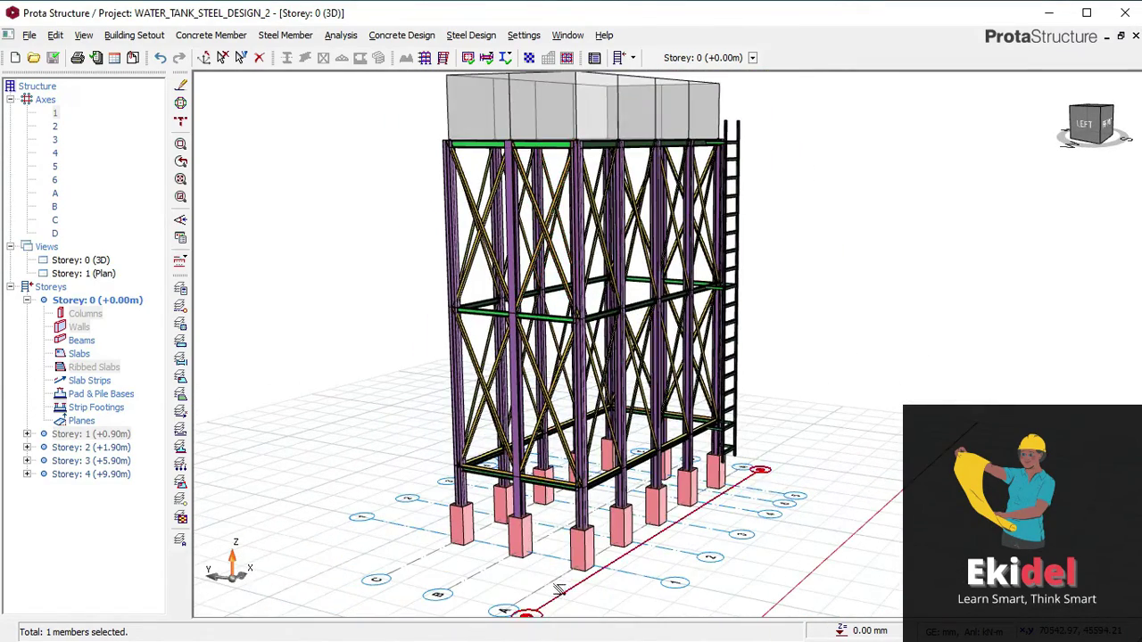
# - Examine how the steel columns meet the short concrete columns around the corner of axes 1 and A
pyautogui.scroll(5, 555, 595)
pyautogui.moveTo(555, 486); pyautogui.dragTo(580, 466, button='middle')
pyautogui.scroll(2, 580, 463)
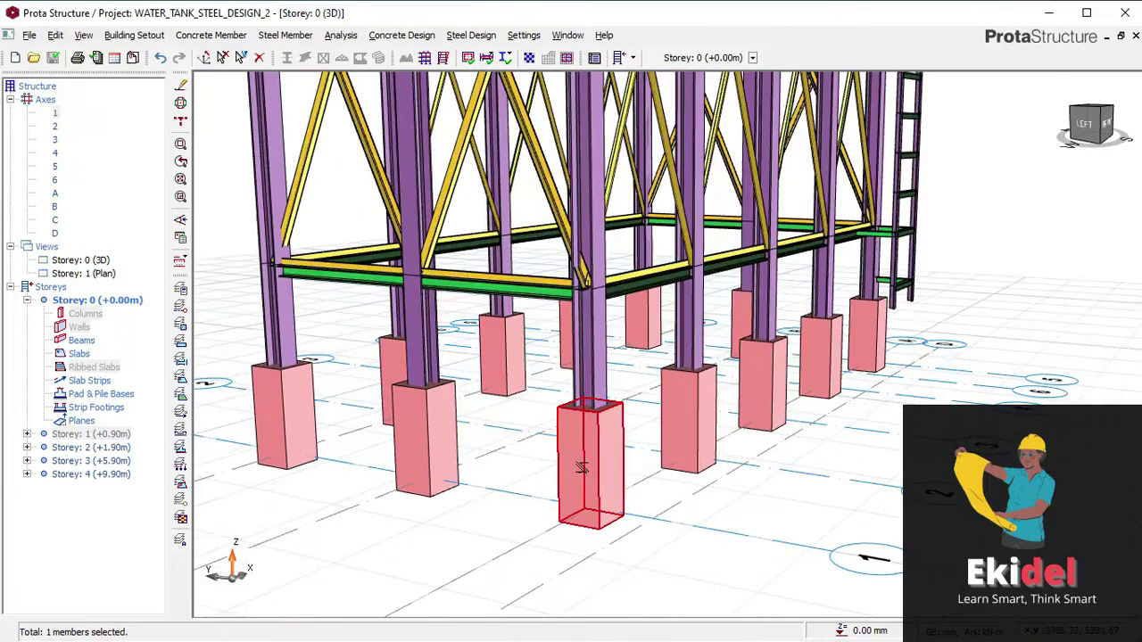
pyautogui.scroll(2, 598, 466)
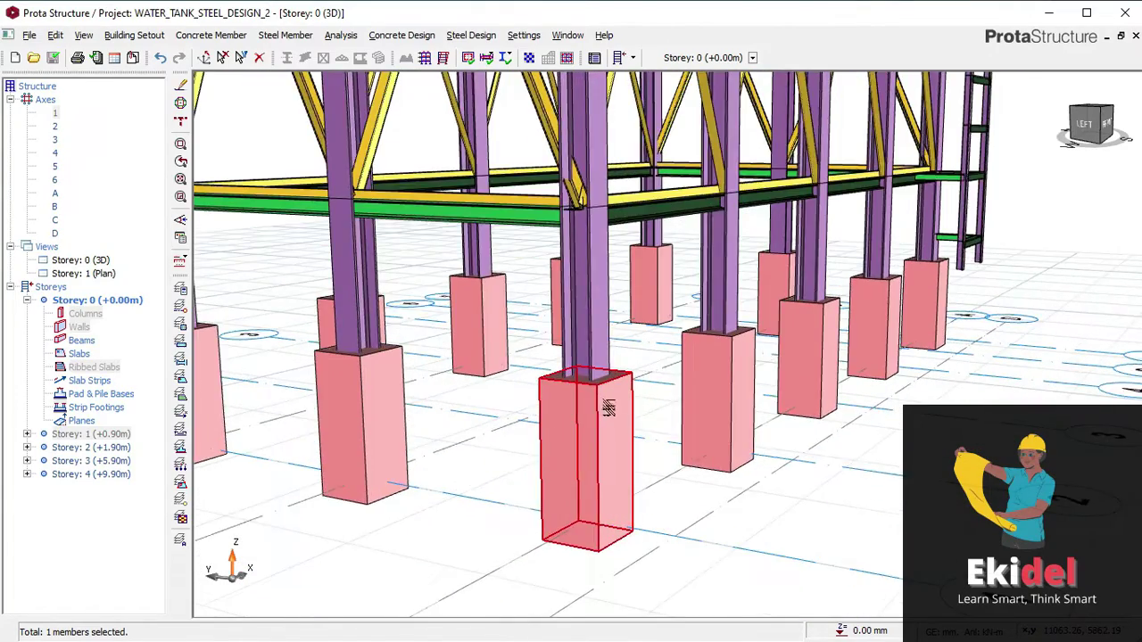
pyautogui.scroll(2, 609, 410)
pyautogui.keyDown('shift'); pyautogui.moveTo(658, 372); pyautogui.dragTo(608, 382, button='middle'); pyautogui.keyUp('shift')
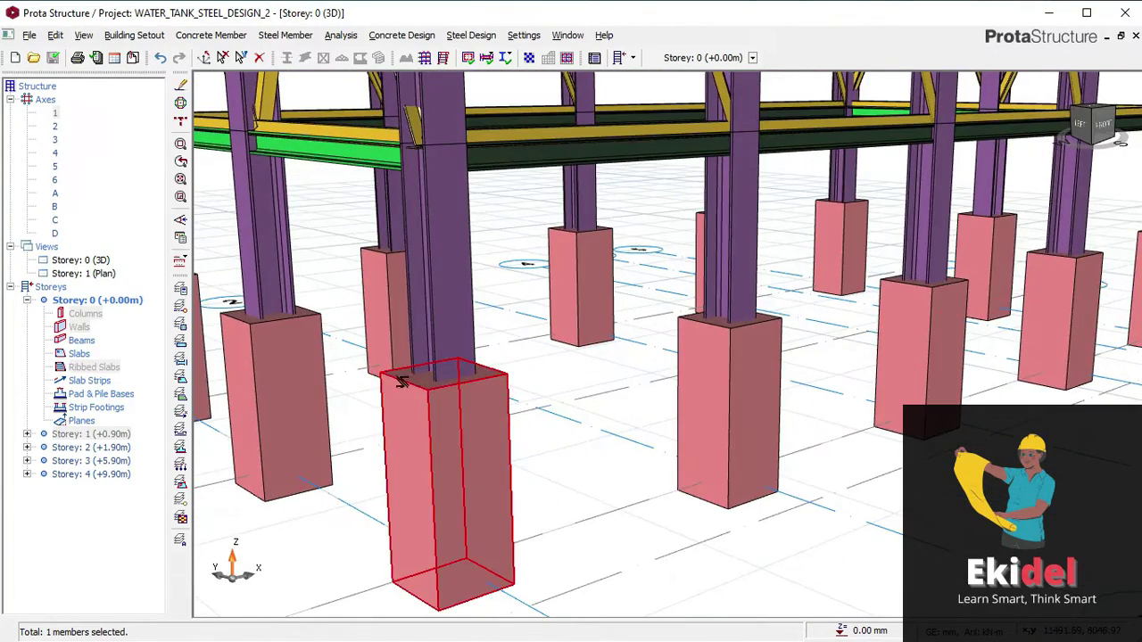
pyautogui.moveTo(364, 390); pyautogui.dragTo(556, 390, button='middle')
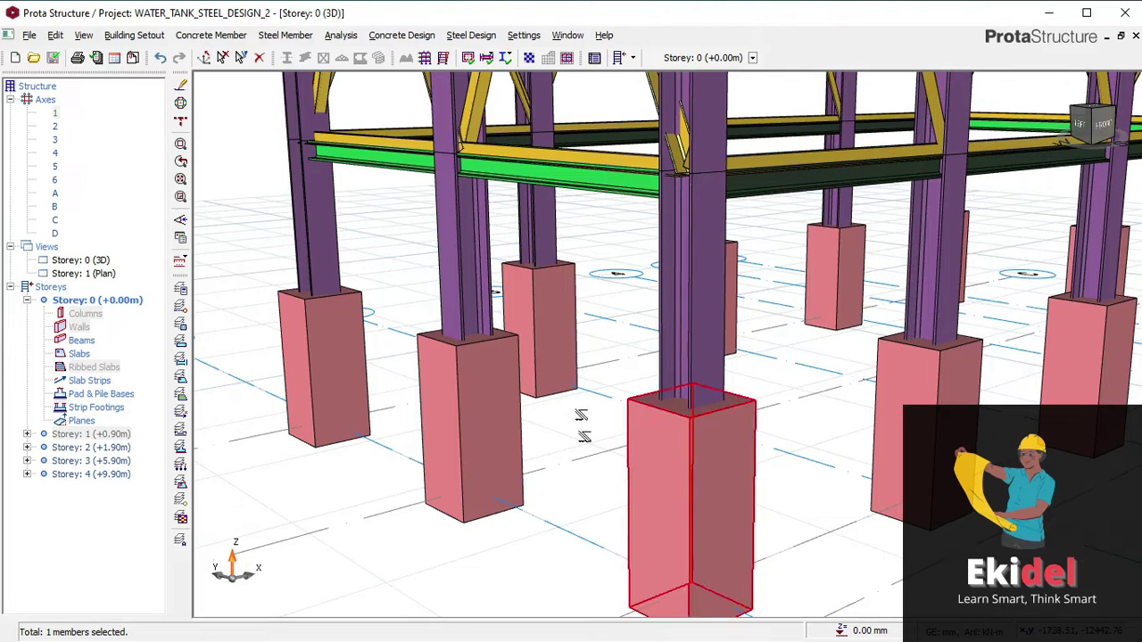
pyautogui.moveTo(585, 437); pyautogui.dragTo(624, 434, button='middle')
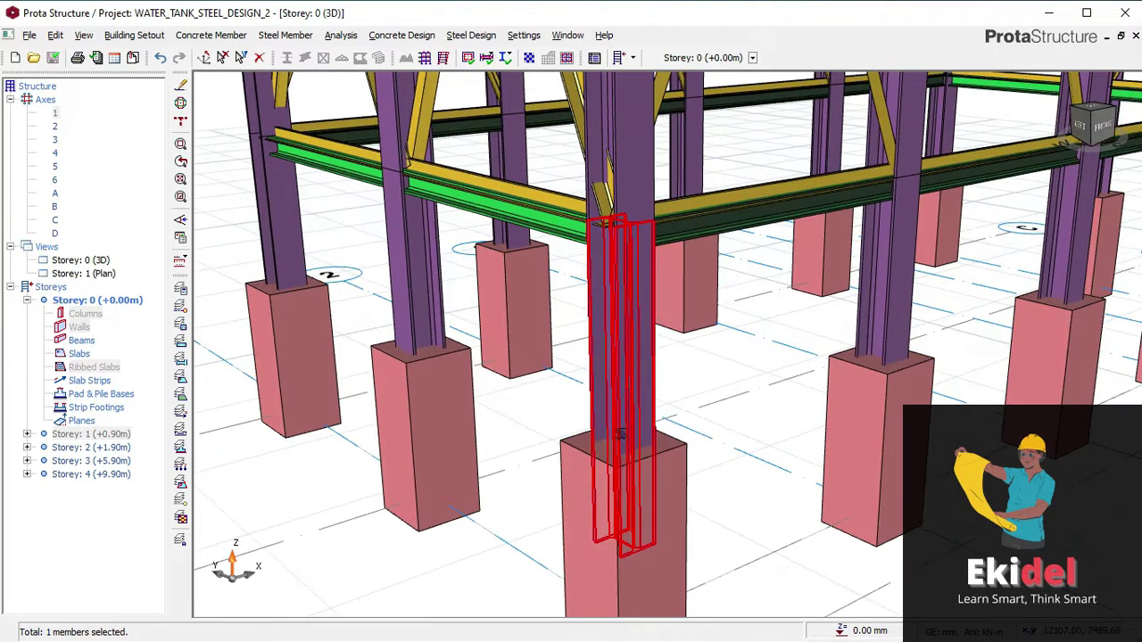
pyautogui.scroll(4, 614, 305)
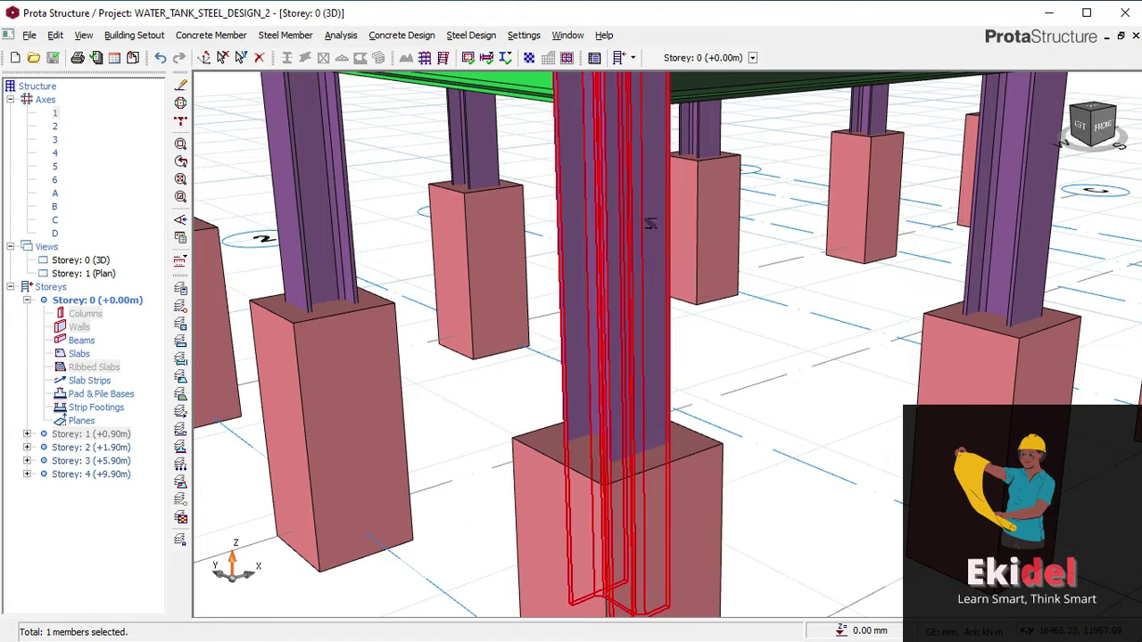
pyautogui.scroll(-5, 623, 360)
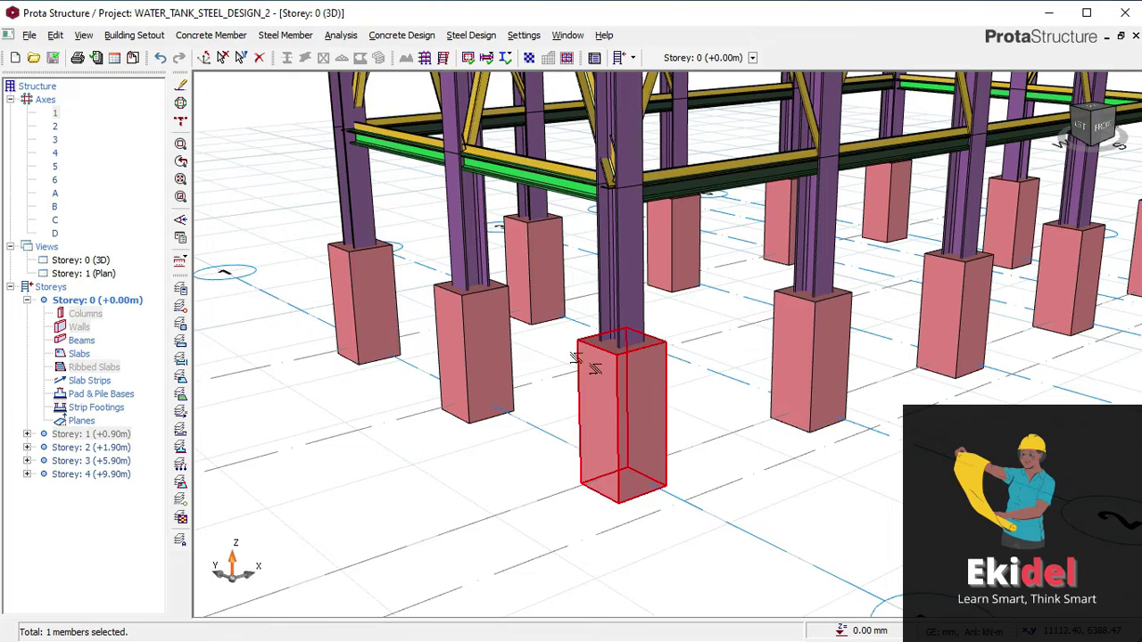
pyautogui.scroll(-3, 609, 387)
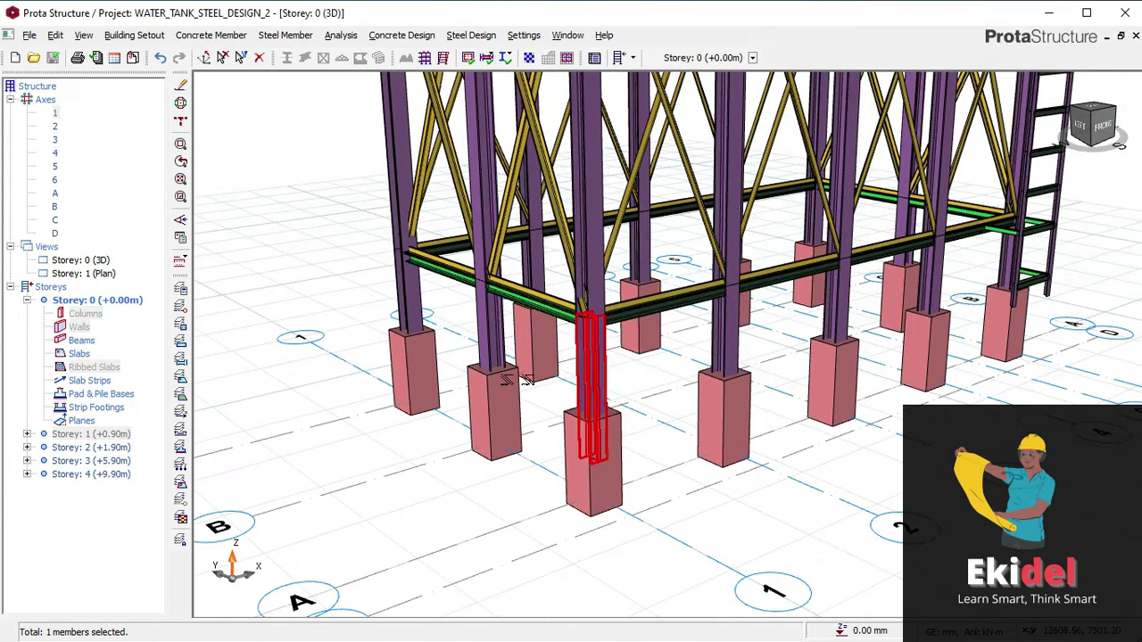
# - Delete all concrete columns in the Storey: 1 plan, including the three on axis 5, with Columns as the element filter
pyautogui.doubleClick(89, 274)
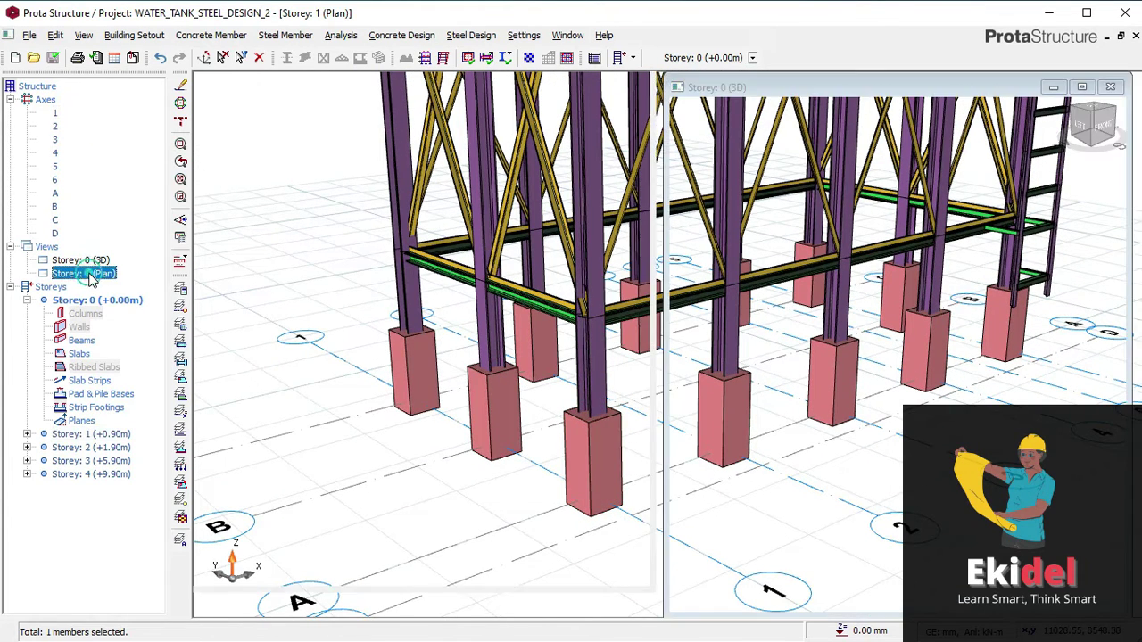
pyautogui.moveTo(521, 212); pyautogui.dragTo(807, 393)
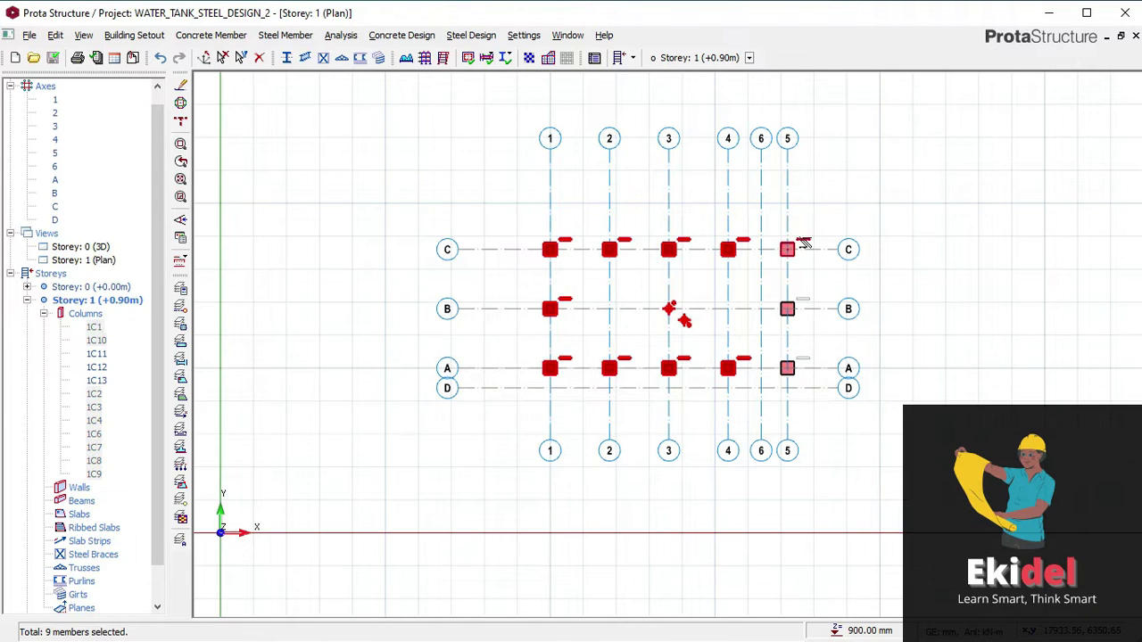
pyautogui.scroll(2, 804, 243)
pyautogui.moveTo(346, 187); pyautogui.dragTo(809, 489)
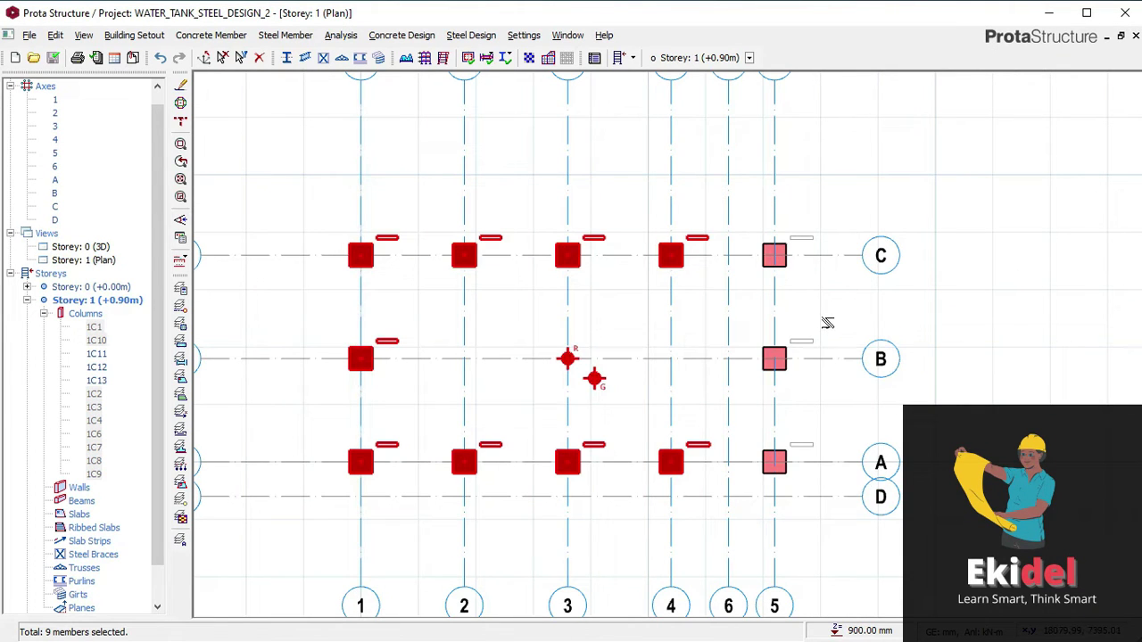
pyautogui.click(668, 147)
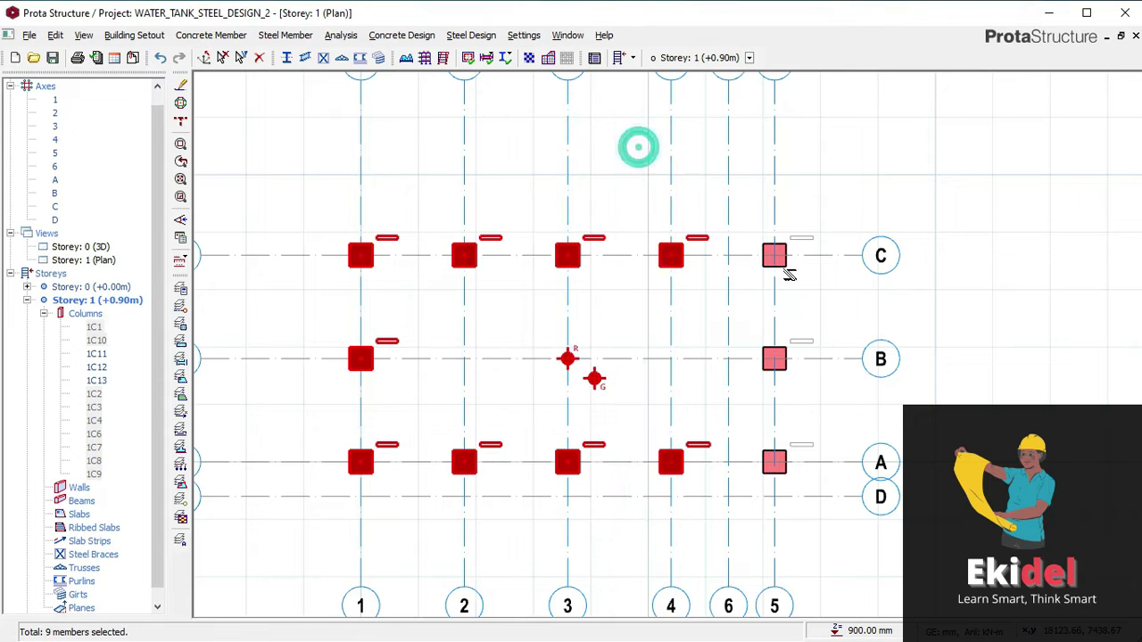
pyautogui.press('Delete')
pyautogui.moveTo(721, 209); pyautogui.dragTo(821, 460)
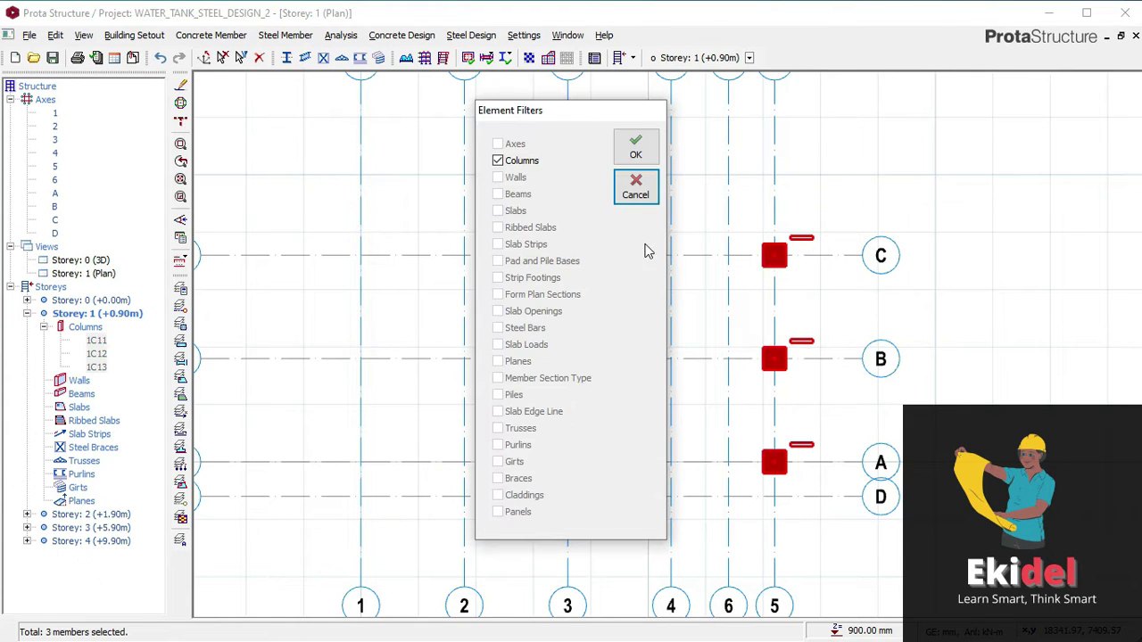
pyautogui.click(637, 143)
pyautogui.press('Delete')
# - Switch to the Storey: 0 (3D) view and inspect the bases of the steel columns
pyautogui.doubleClick(82, 261)
pyautogui.rightClick(102, 264)
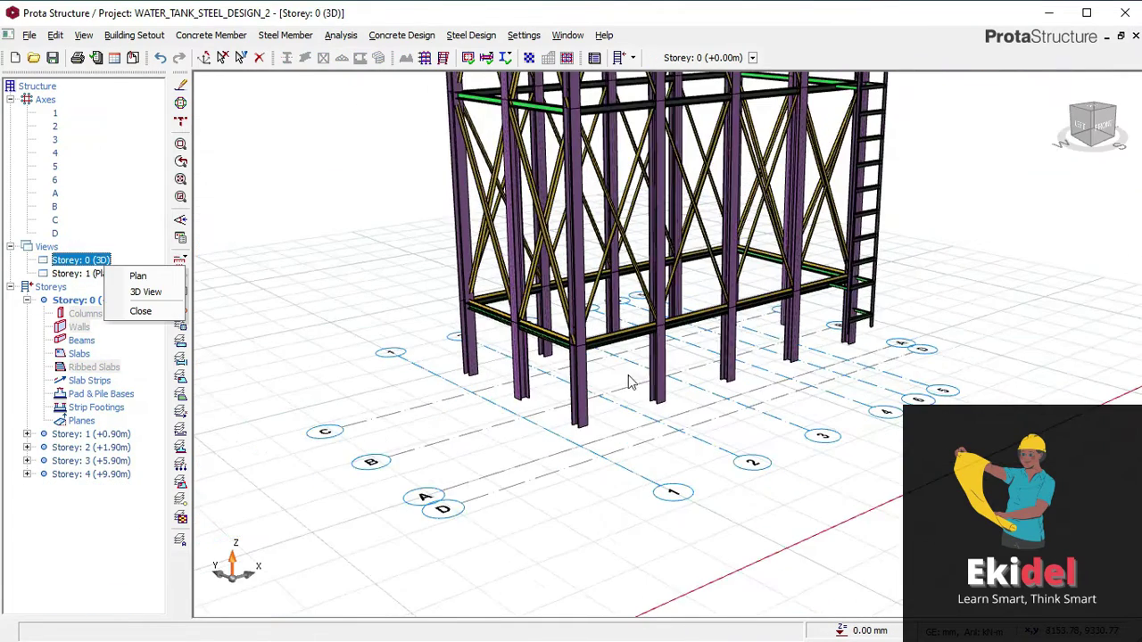
pyautogui.scroll(3, 589, 434)
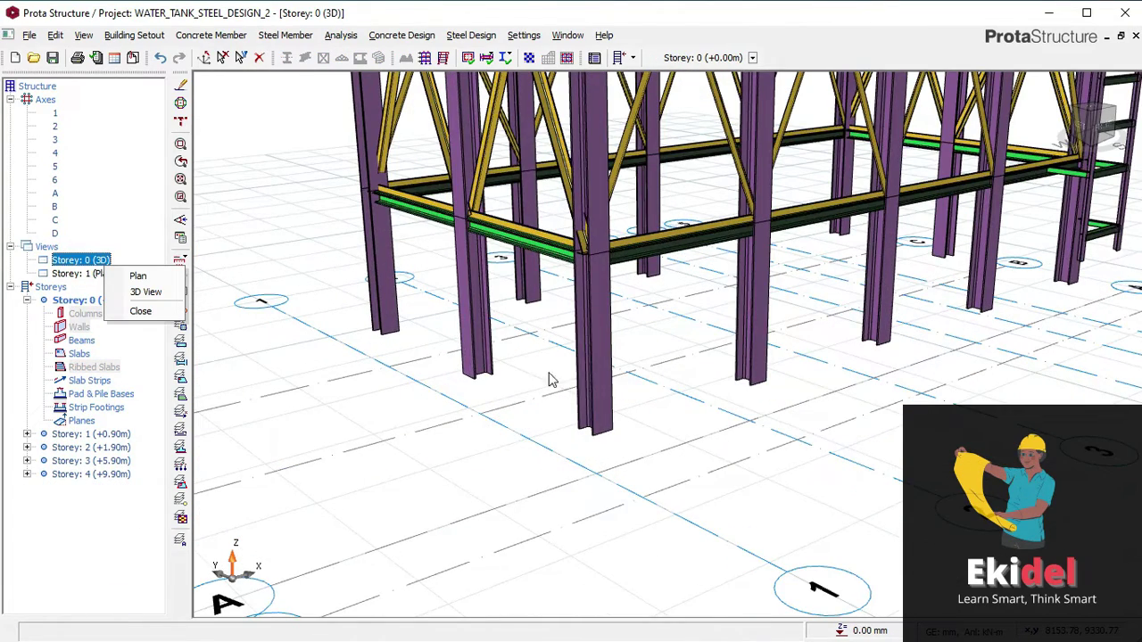
pyautogui.scroll(-3, 681, 416)
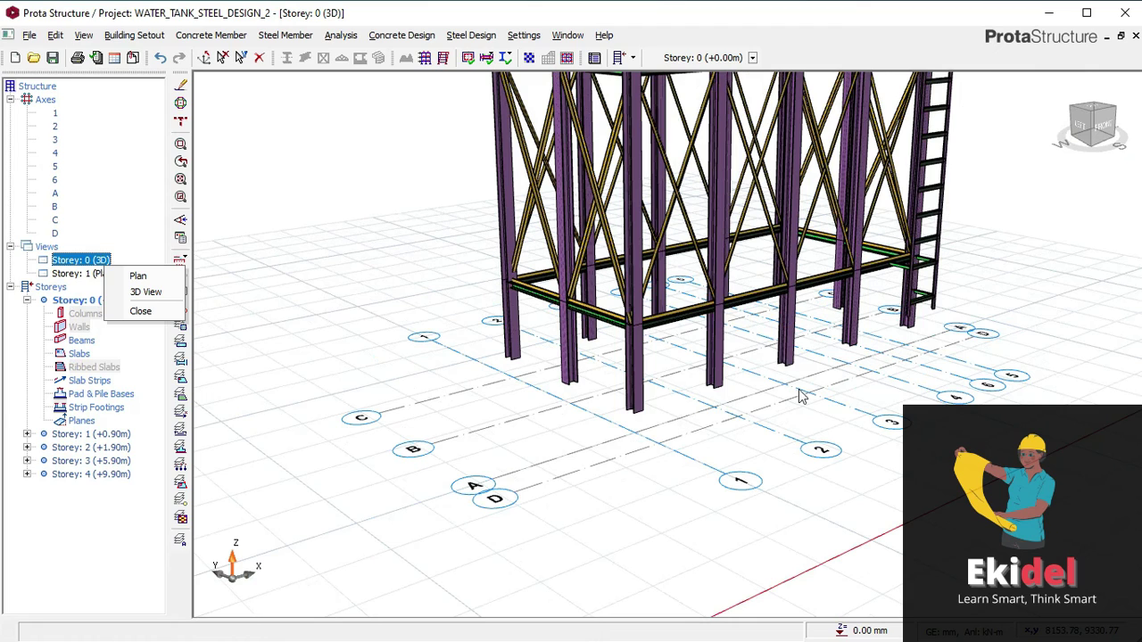
pyautogui.click(397, 204)
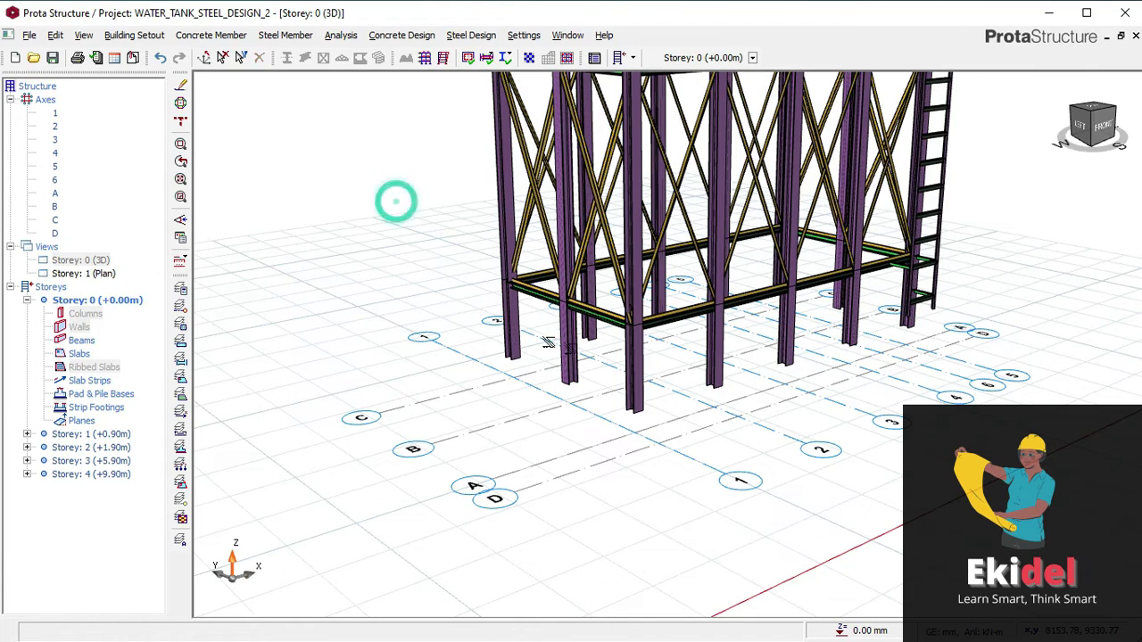
pyautogui.scroll(2, 545, 308)
pyautogui.scroll(-1, 473, 315)
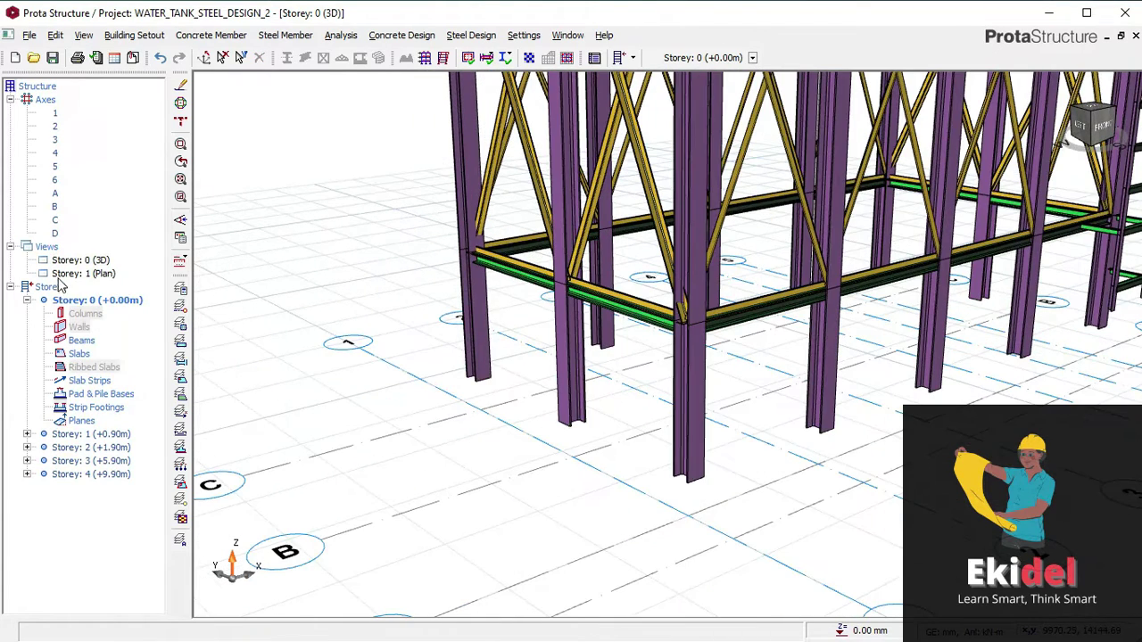
pyautogui.doubleClick(89, 274)
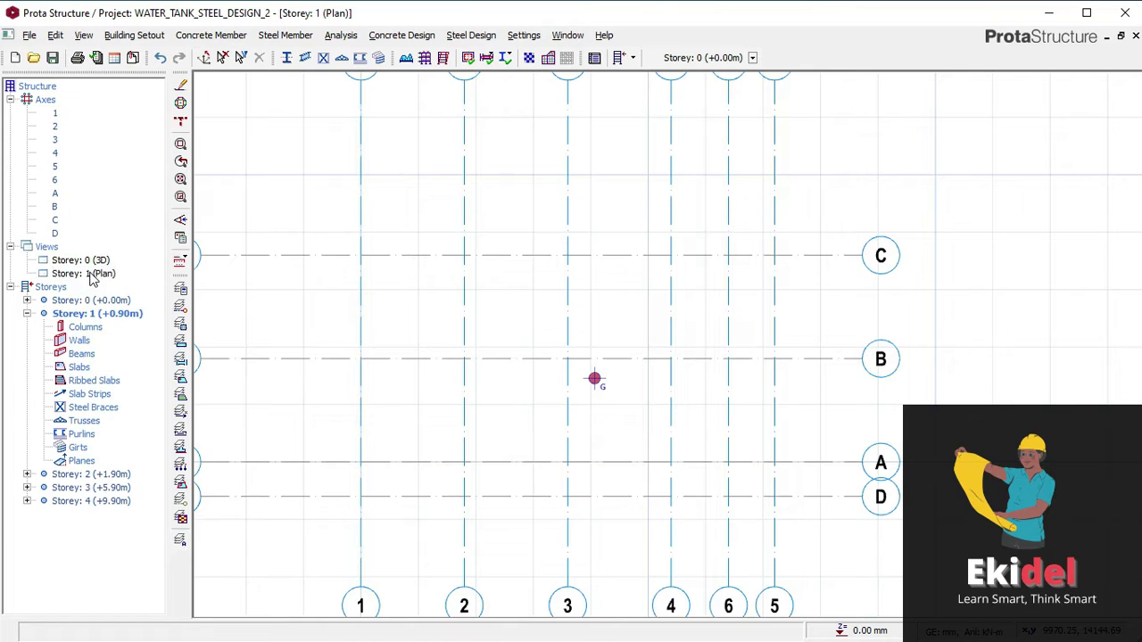
pyautogui.rightClick(89, 277)
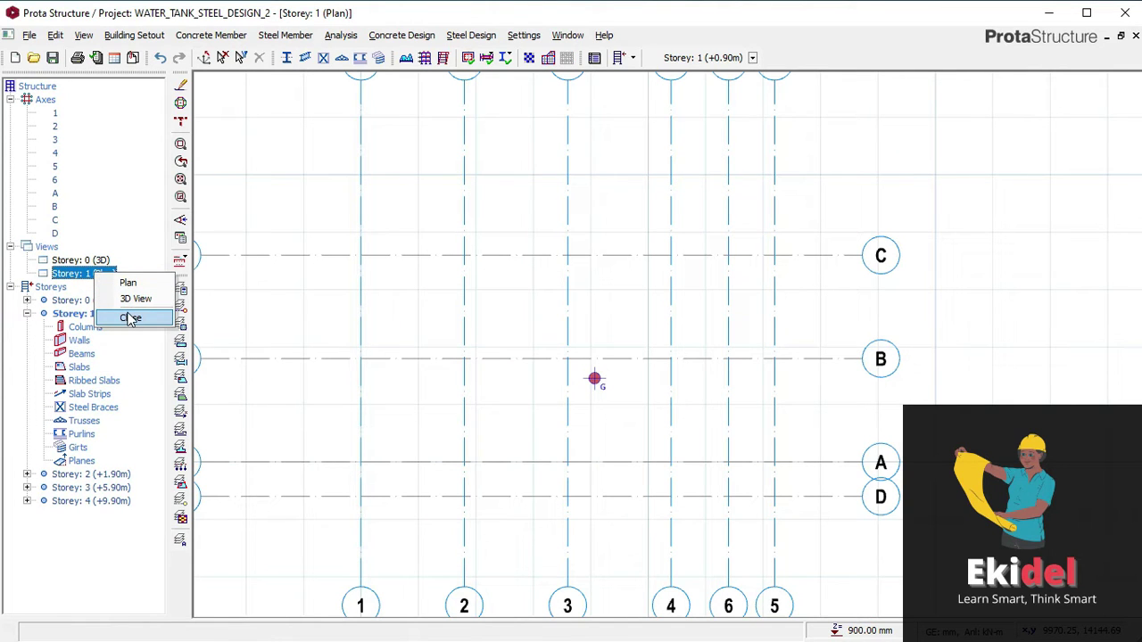
pyautogui.click(76, 277)
pyautogui.rightClick(76, 281)
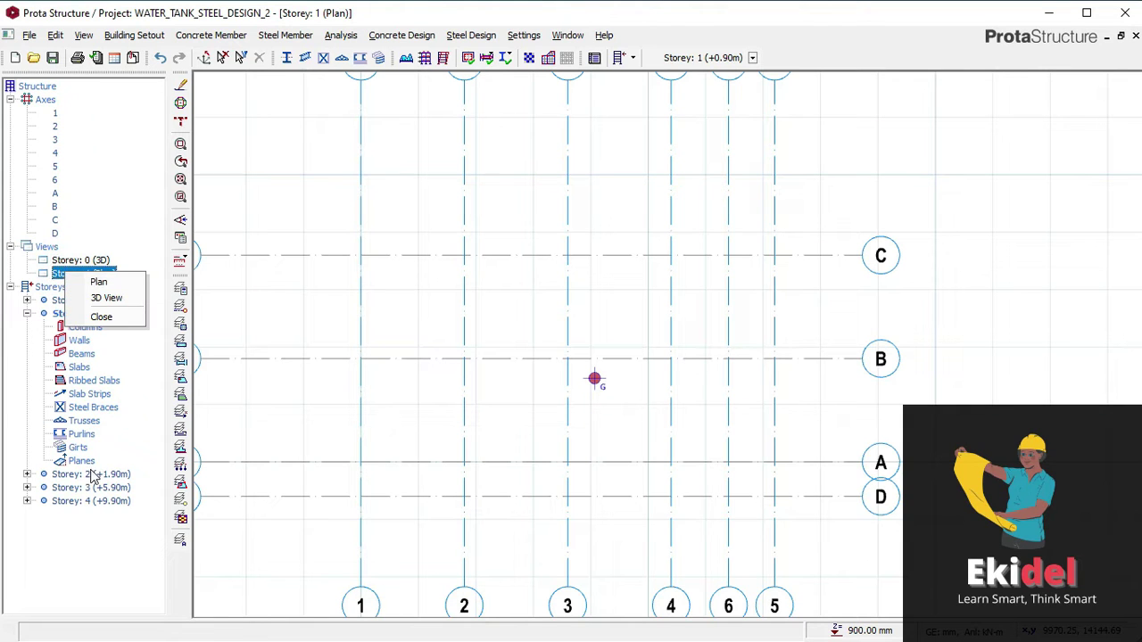
pyautogui.click(93, 476)
# - Remove the whole Storey: 1 (+0.90m) level from the building
pyautogui.click(75, 302)
pyautogui.click(76, 316)
pyautogui.rightClick(78, 317)
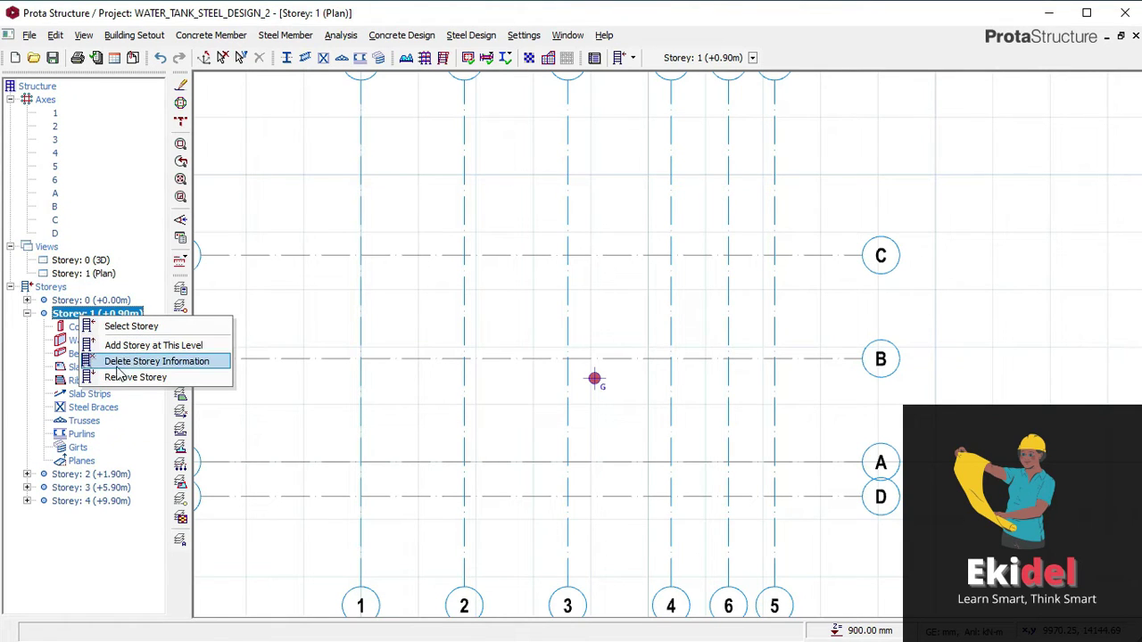
pyautogui.click(118, 377)
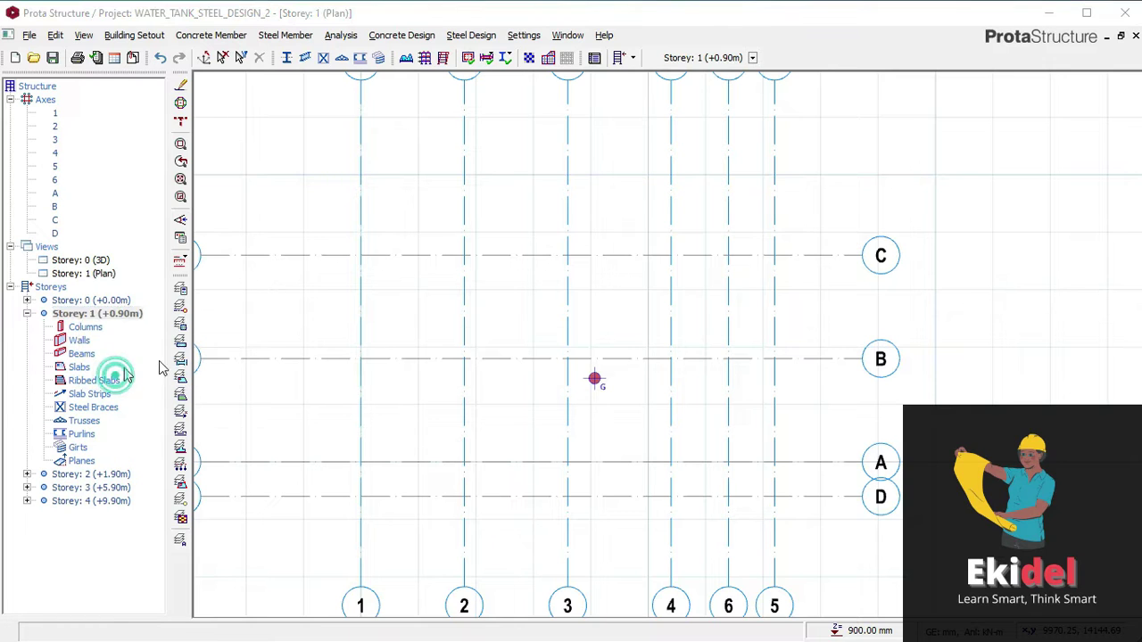
pyautogui.click(616, 385)
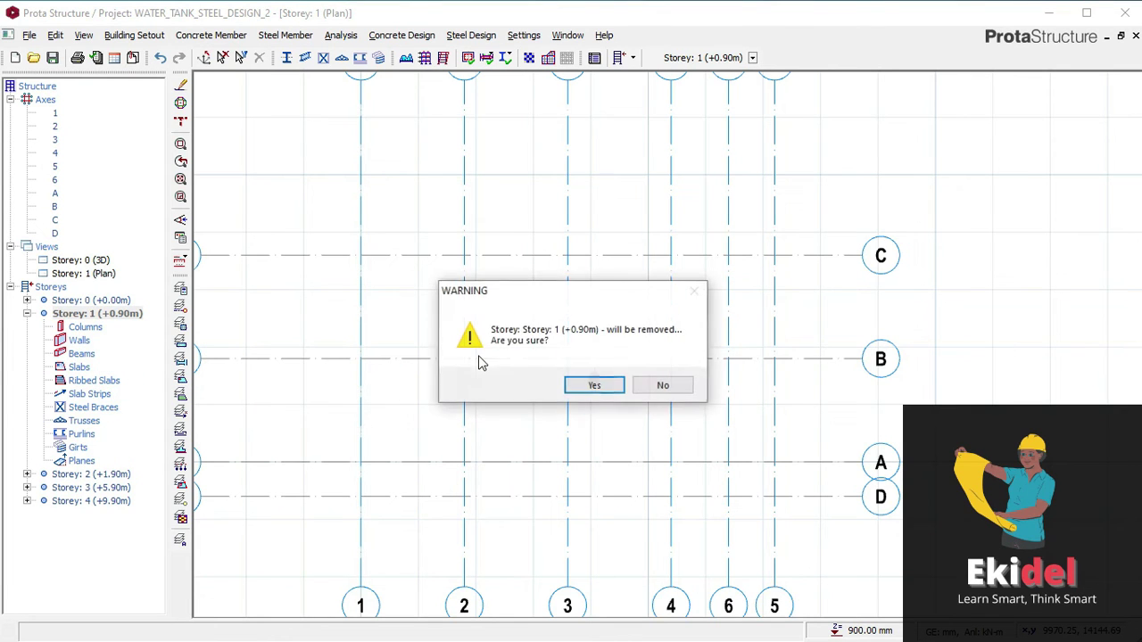
pyautogui.click(599, 384)
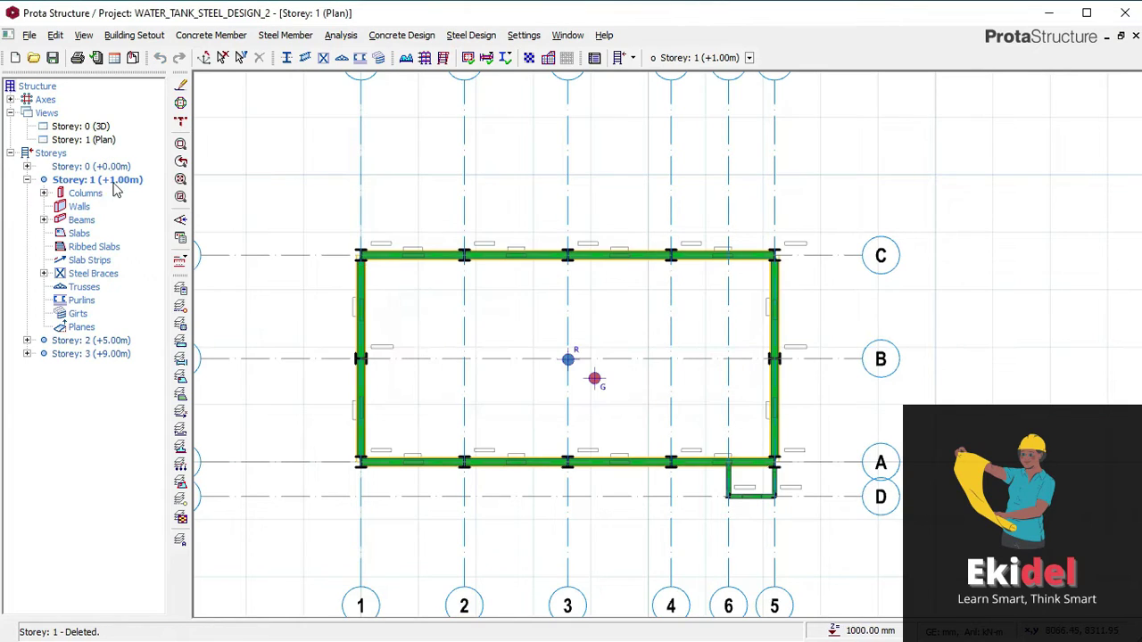
# - Inspect the lower steel columns and the whole tower in the Storey: 0 (3D) view after the storey removal
pyautogui.doubleClick(98, 127)
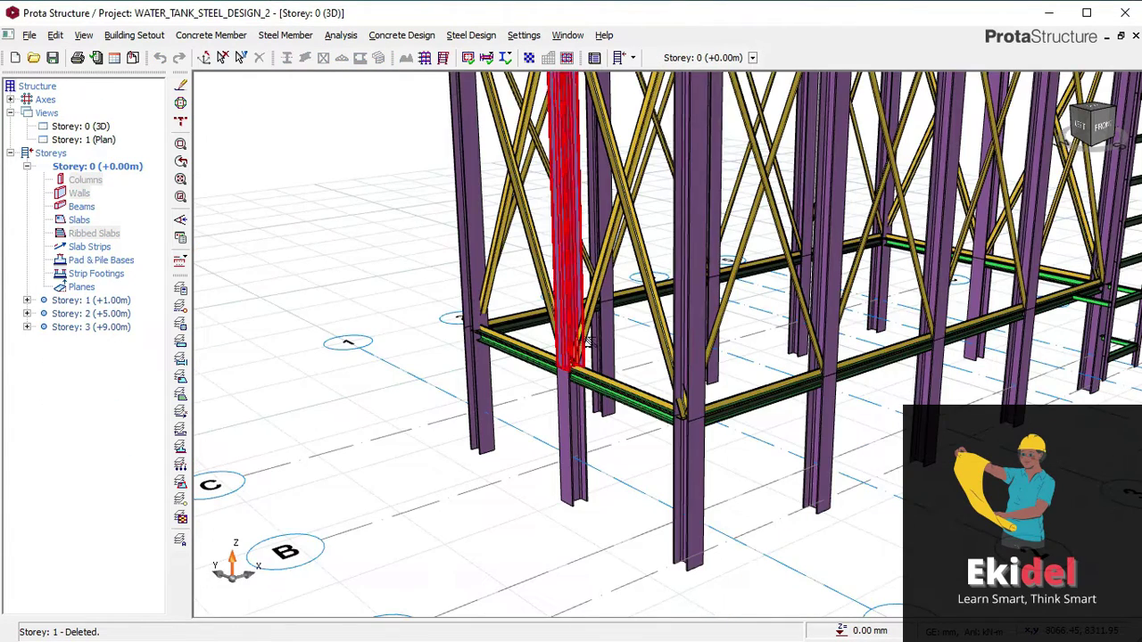
pyautogui.scroll(-3, 622, 333)
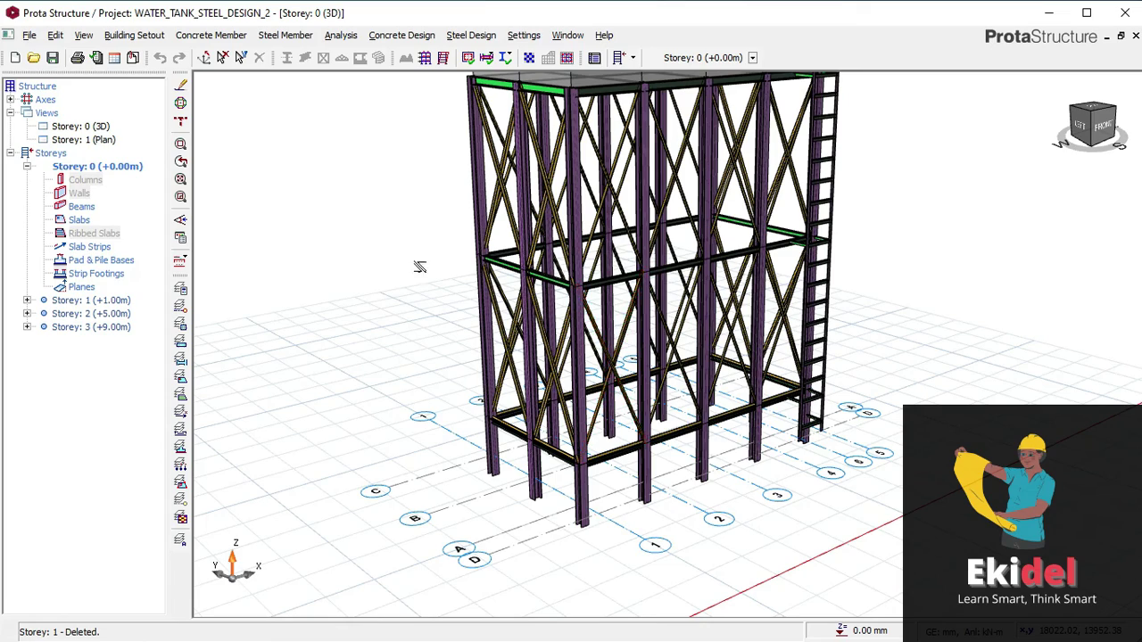
pyautogui.moveTo(530, 266); pyautogui.dragTo(514, 349, button='middle')
pyautogui.scroll(5, 578, 437)
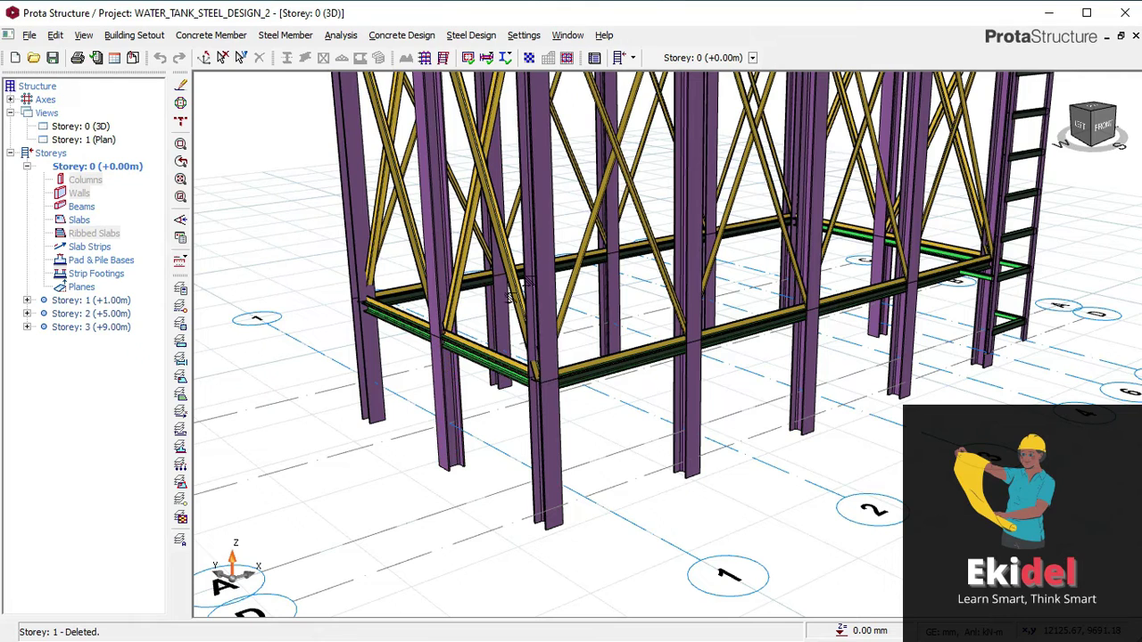
pyautogui.click(181, 288)
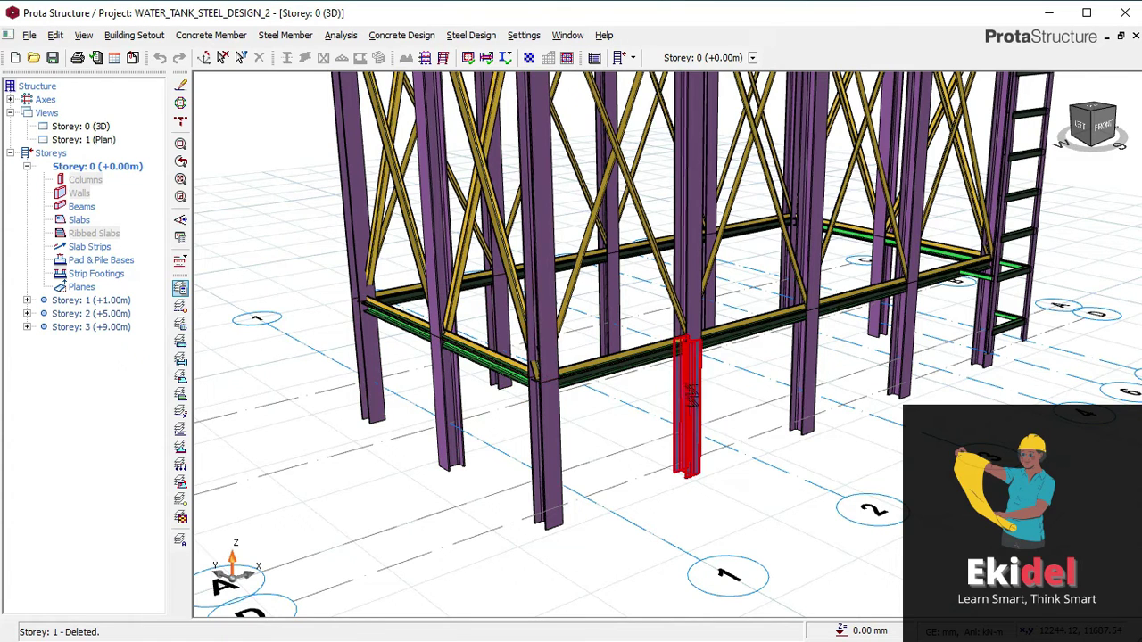
pyautogui.scroll(-3, 692, 401)
pyautogui.scroll(2, 587, 423)
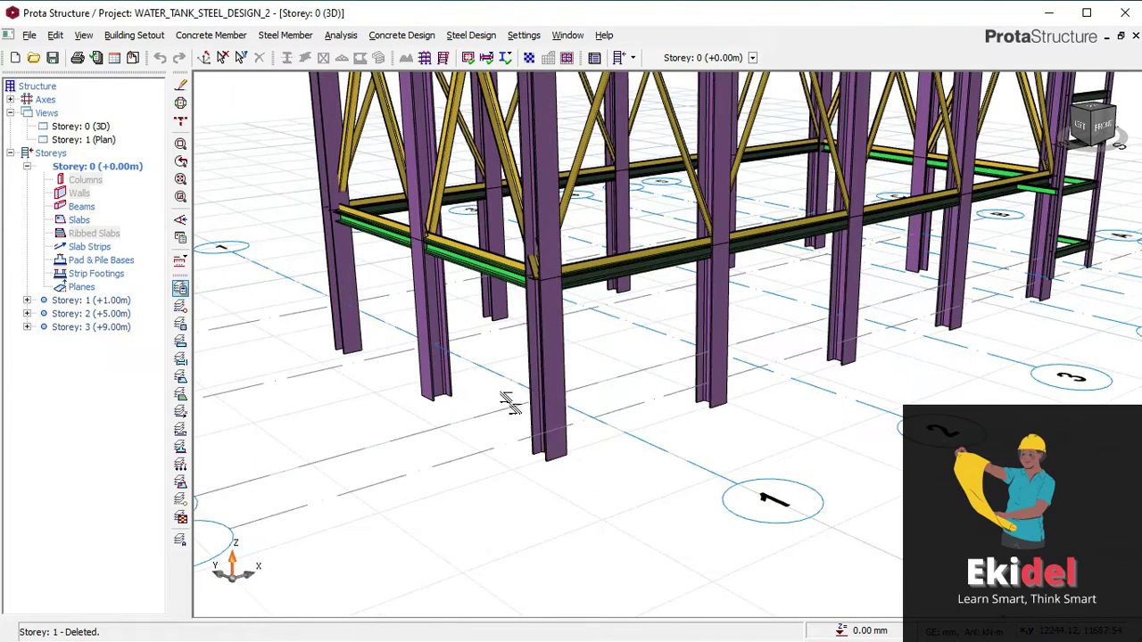
pyautogui.moveTo(450, 323); pyautogui.dragTo(473, 342, button='middle')
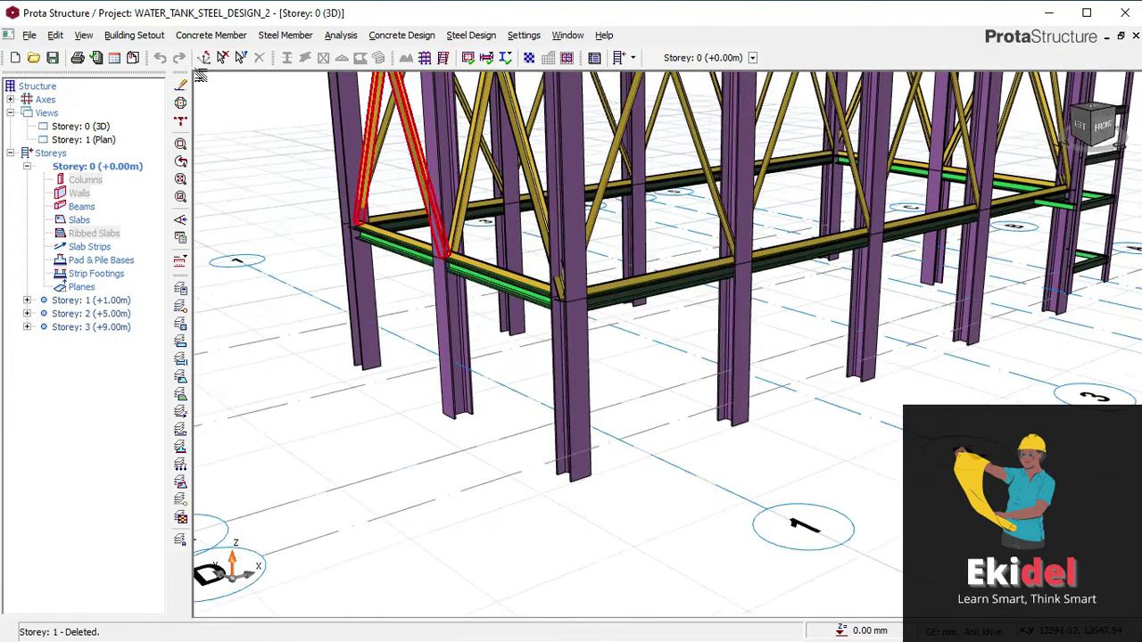
pyautogui.scroll(-2, 533, 295)
pyautogui.moveTo(571, 223); pyautogui.dragTo(609, 343, button='middle')
pyautogui.scroll(-4, 610, 344)
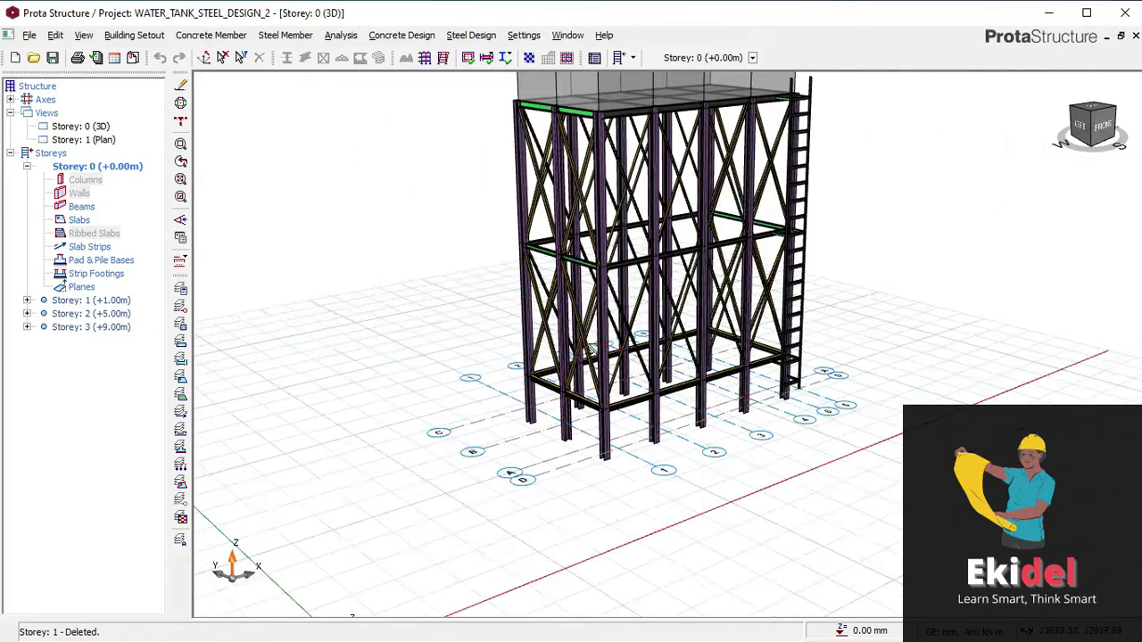
pyautogui.scroll(3, 599, 433)
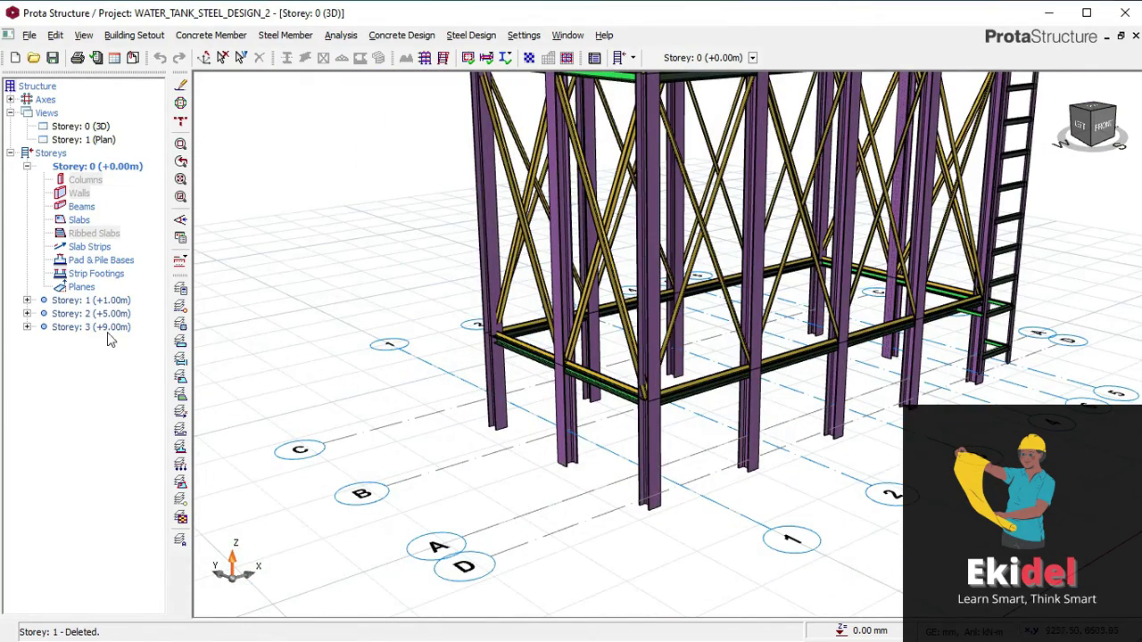
# - Insert an intermediate storey at the base of the building, entering 1 as the storey number
pyautogui.click(131, 39)
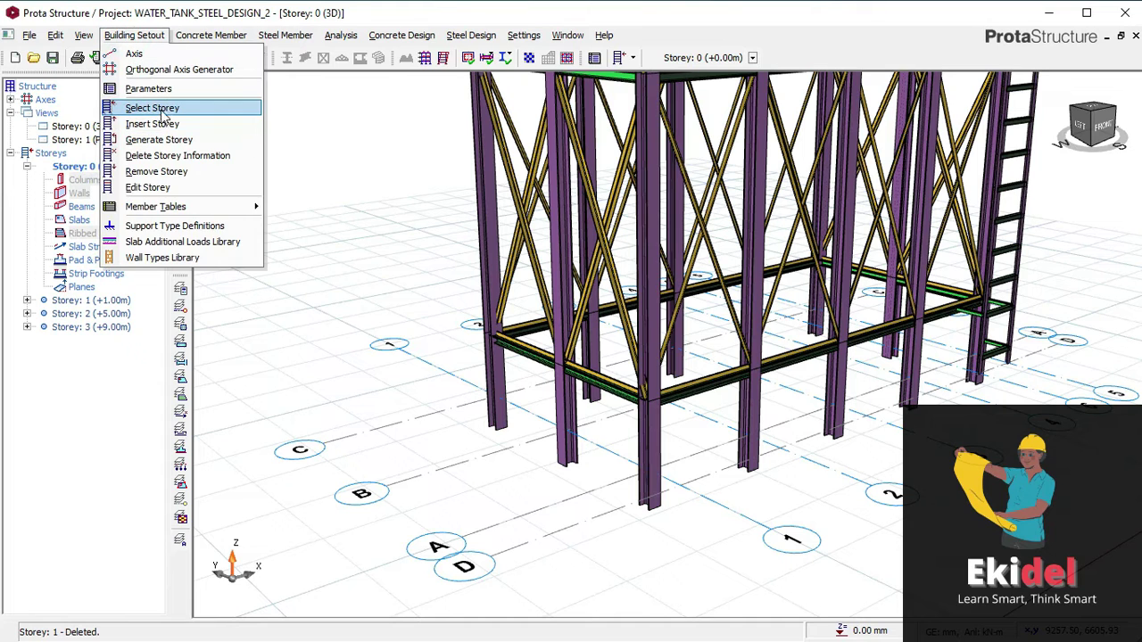
pyautogui.click(153, 124)
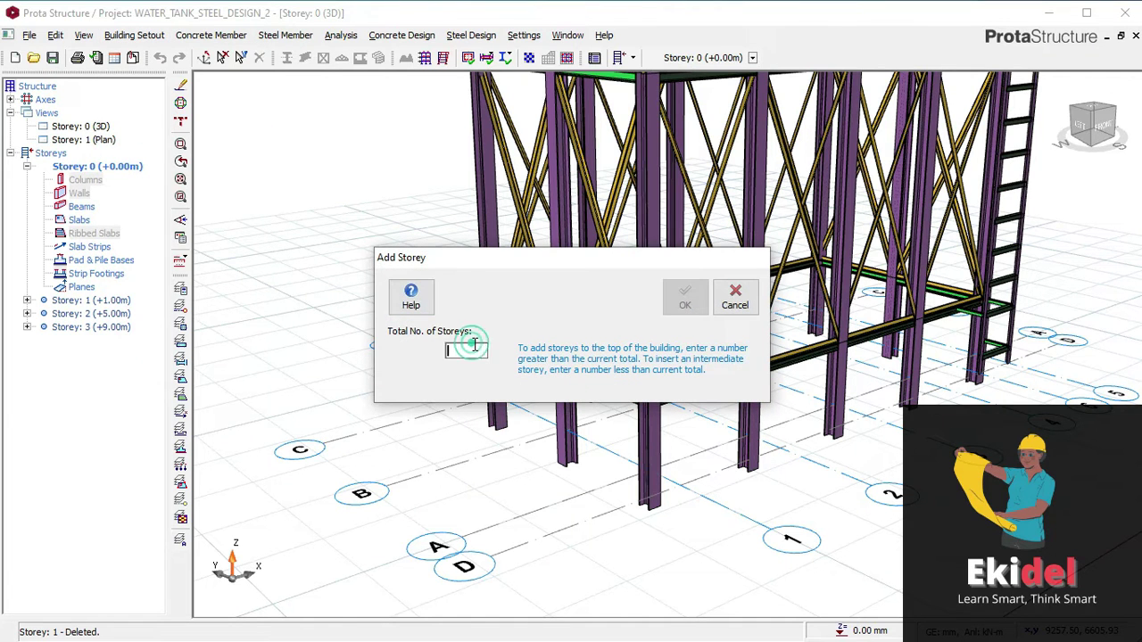
pyautogui.write('1')
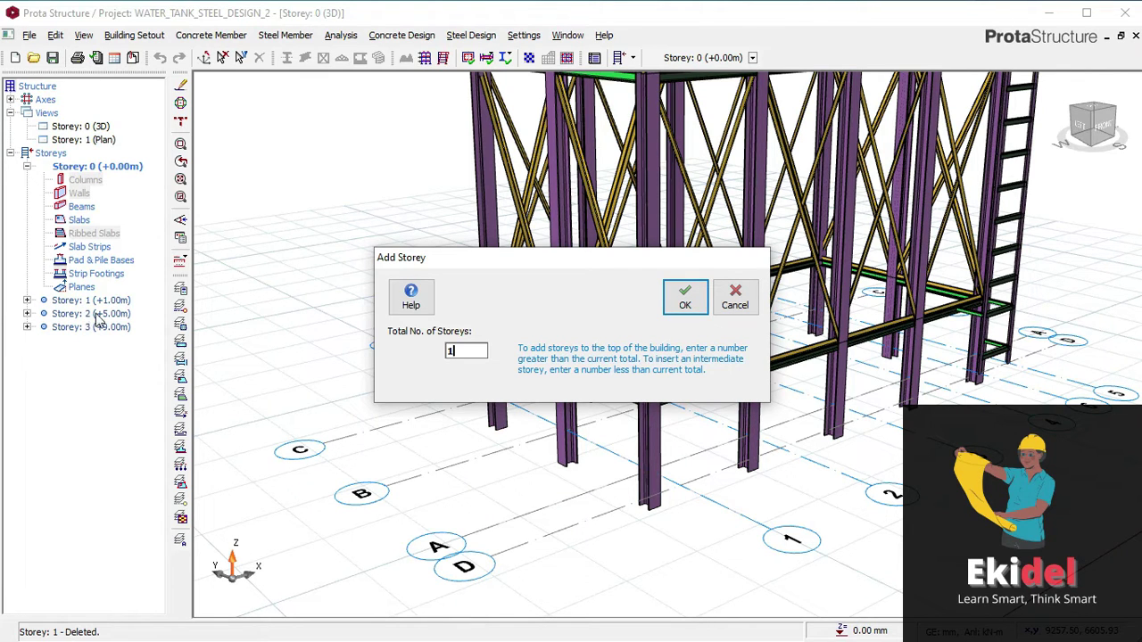
pyautogui.click(686, 302)
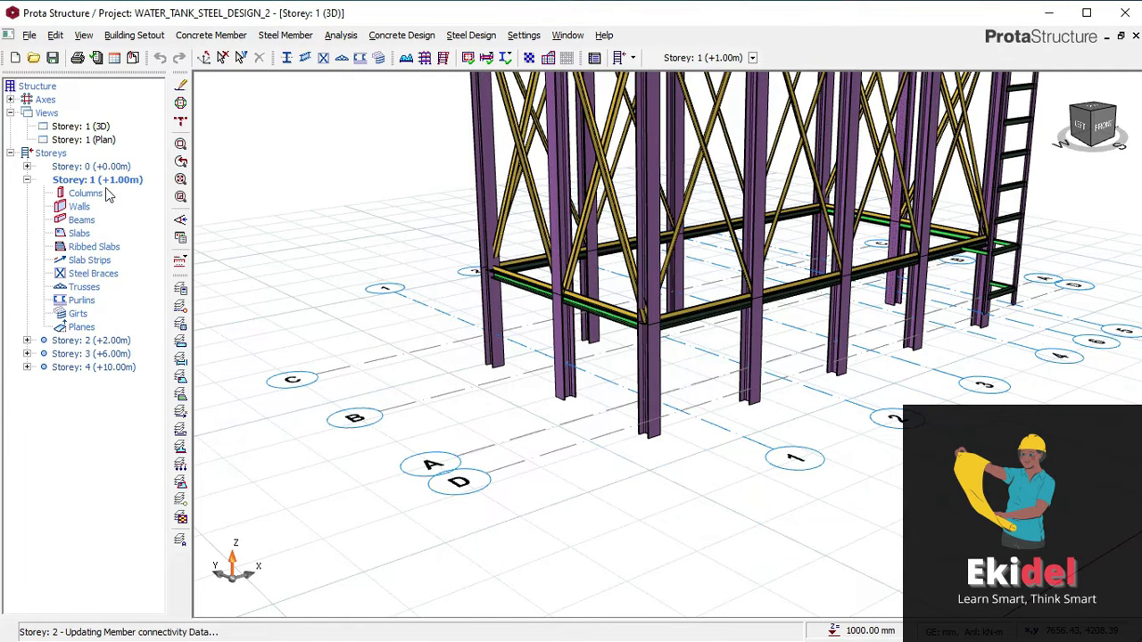
# - Set the height of storey 1 to 900 mm and the foundation depth to 100 mm in the storey settings
pyautogui.click(123, 36)
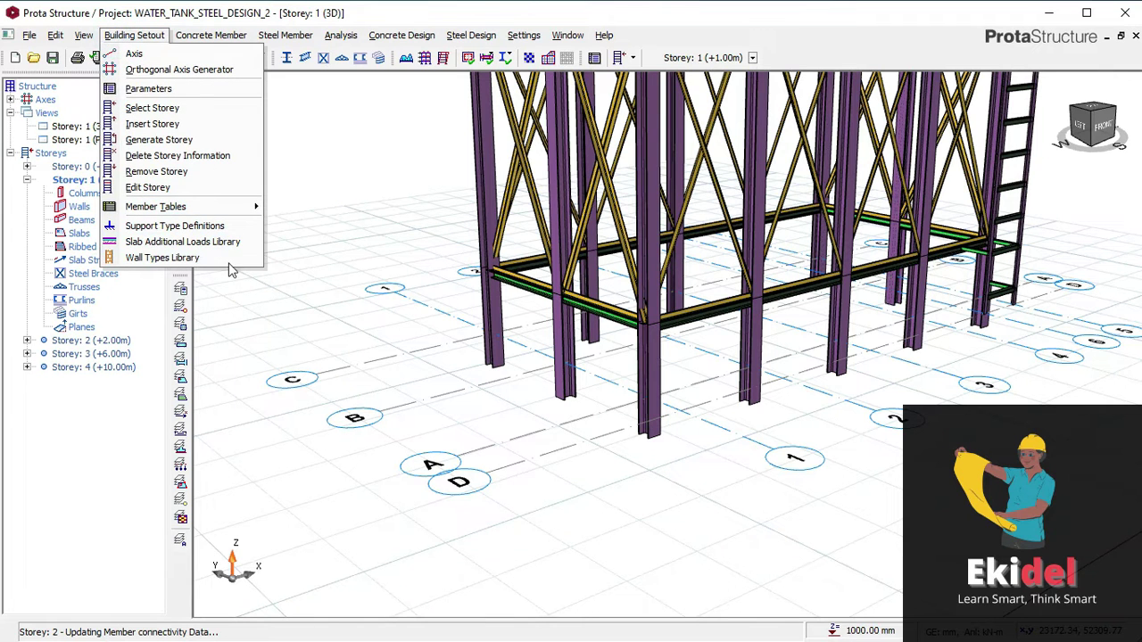
pyautogui.click(147, 188)
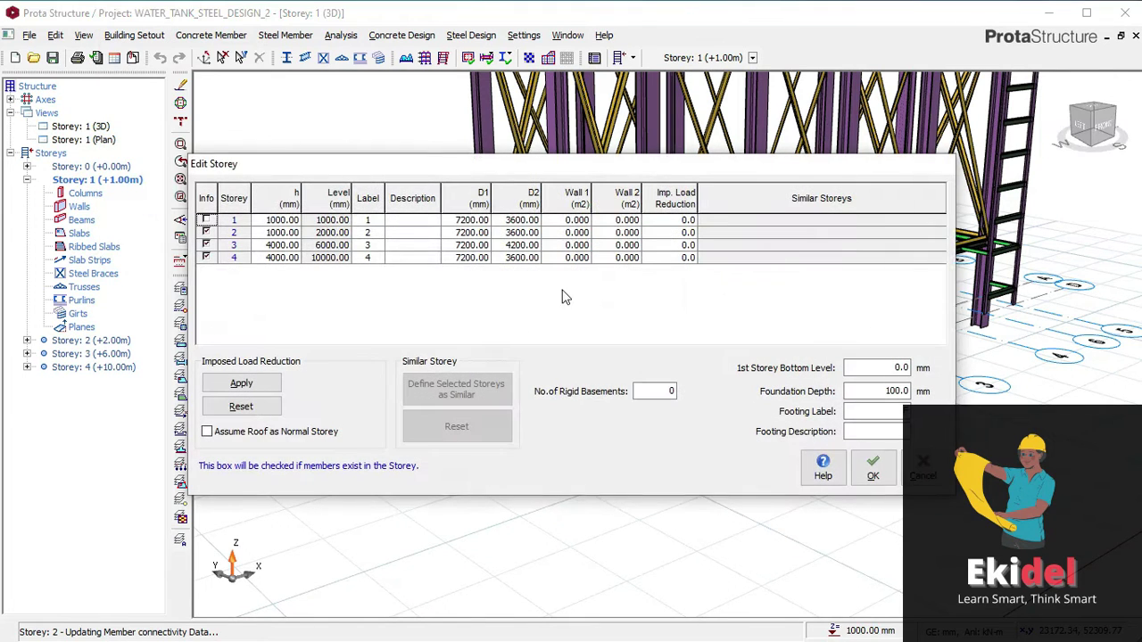
pyautogui.click(292, 223)
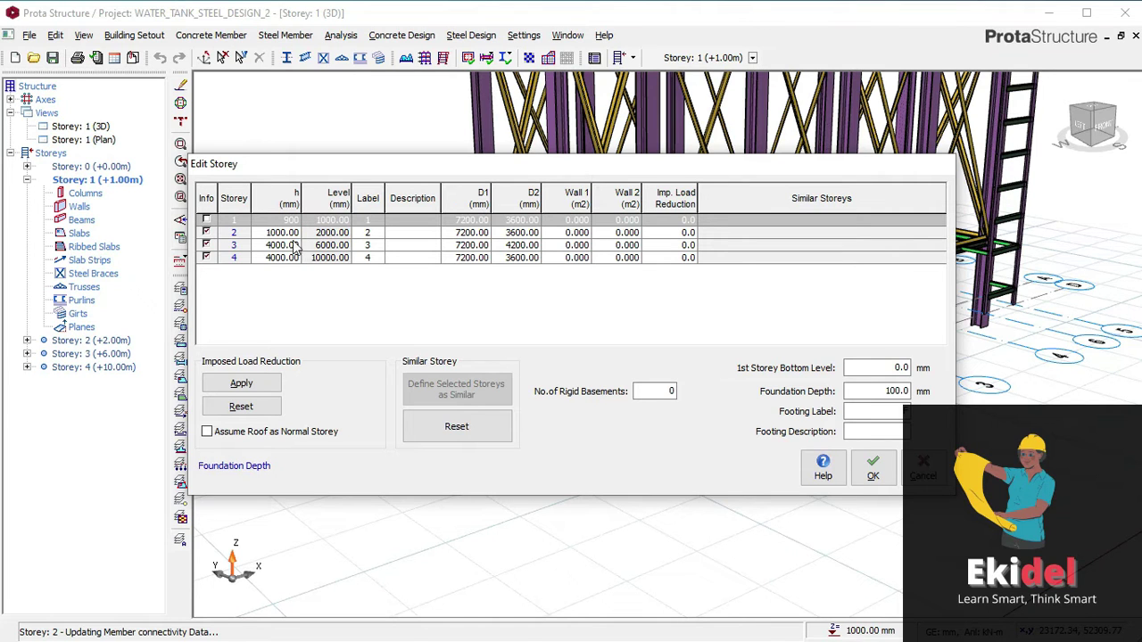
pyautogui.click(892, 392)
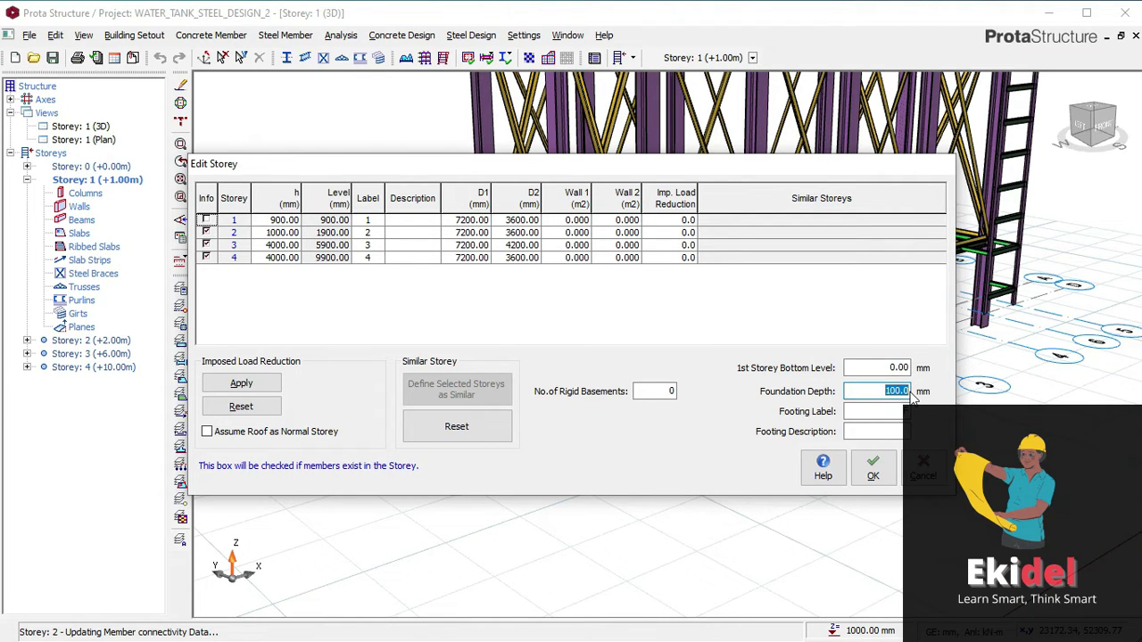
pyautogui.write('100')
pyautogui.click(875, 468)
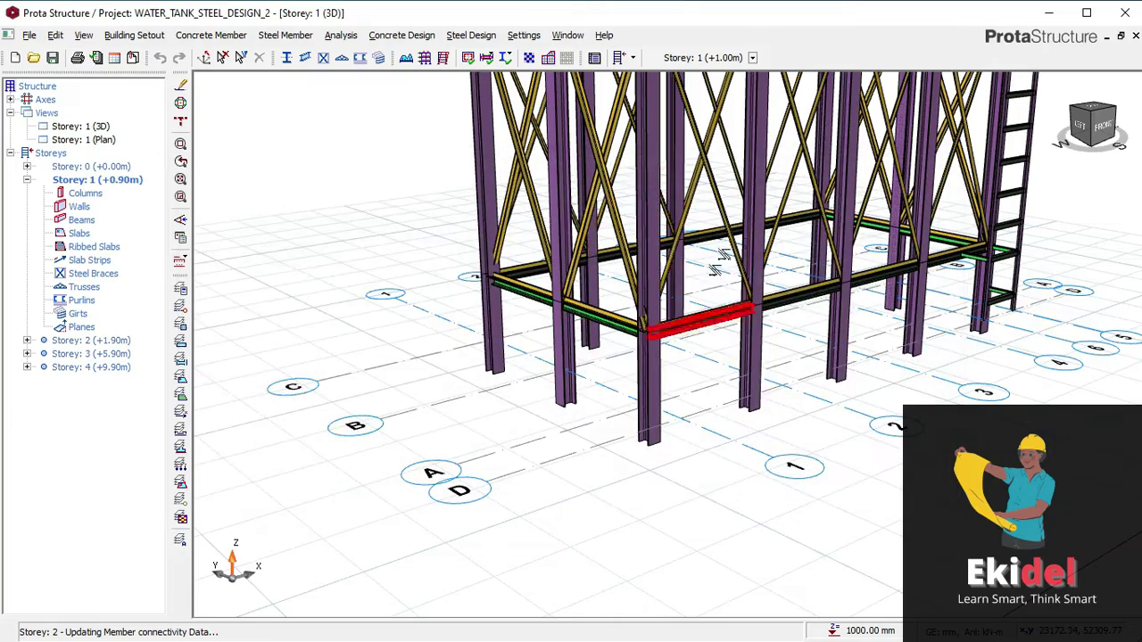
# - Examine the tower's new base level in 3D and review the updated storey levels
pyautogui.moveTo(737, 294); pyautogui.dragTo(724, 460, button='middle')
pyautogui.scroll(-1, 912, 316)
pyautogui.scroll(-3, 714, 334)
pyautogui.moveTo(718, 329); pyautogui.dragTo(630, 287, button='middle')
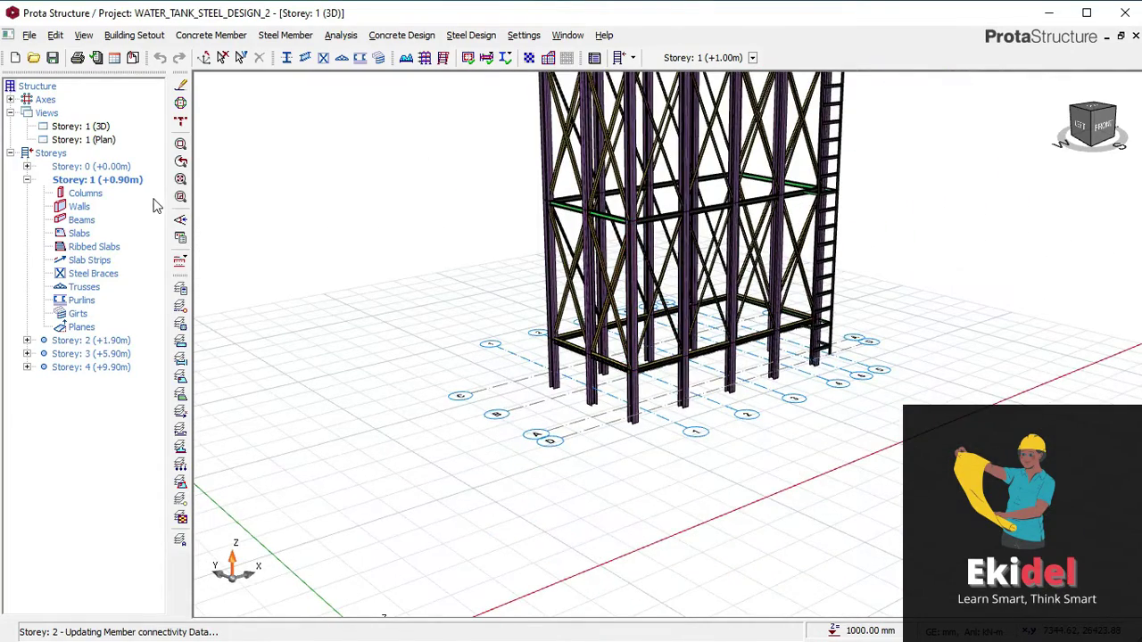
pyautogui.click(101, 344)
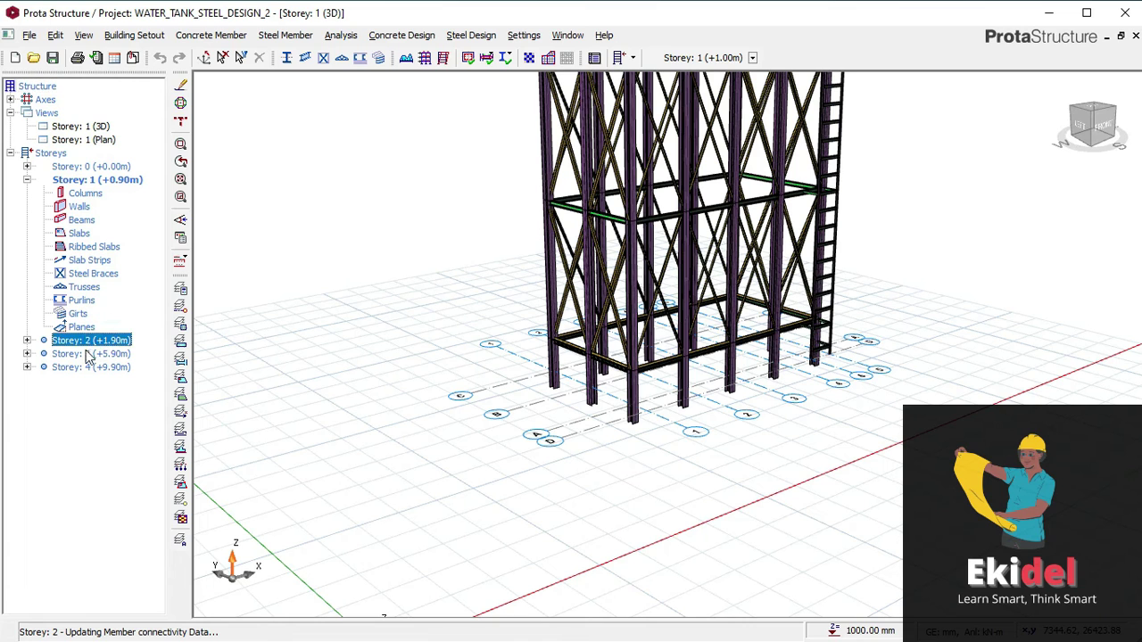
pyautogui.click(89, 367)
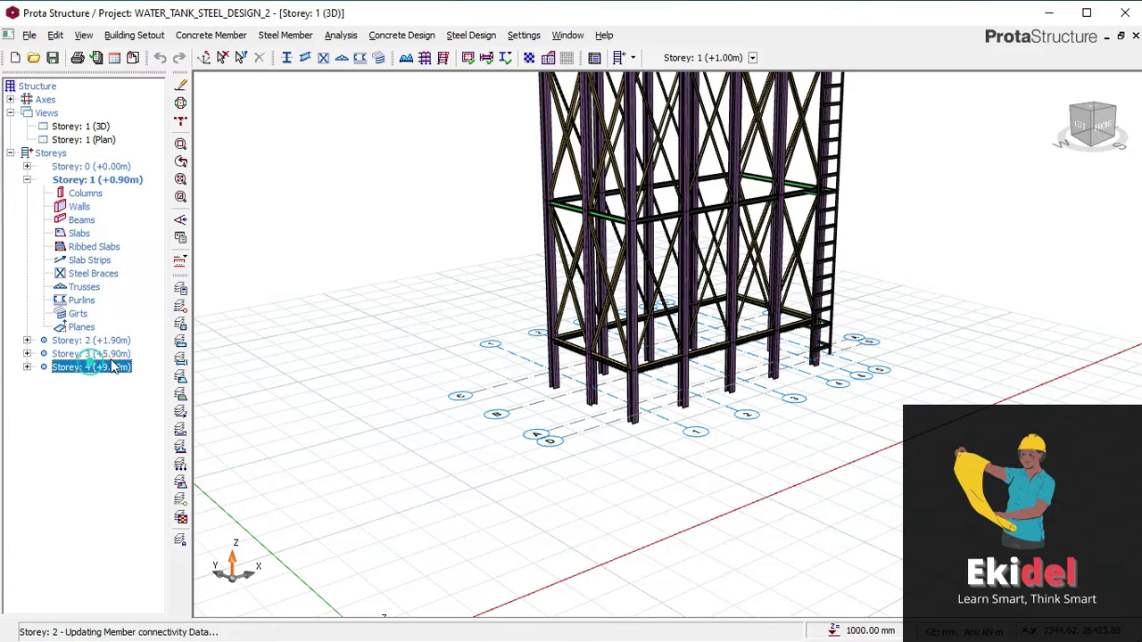
pyautogui.doubleClick(112, 180)
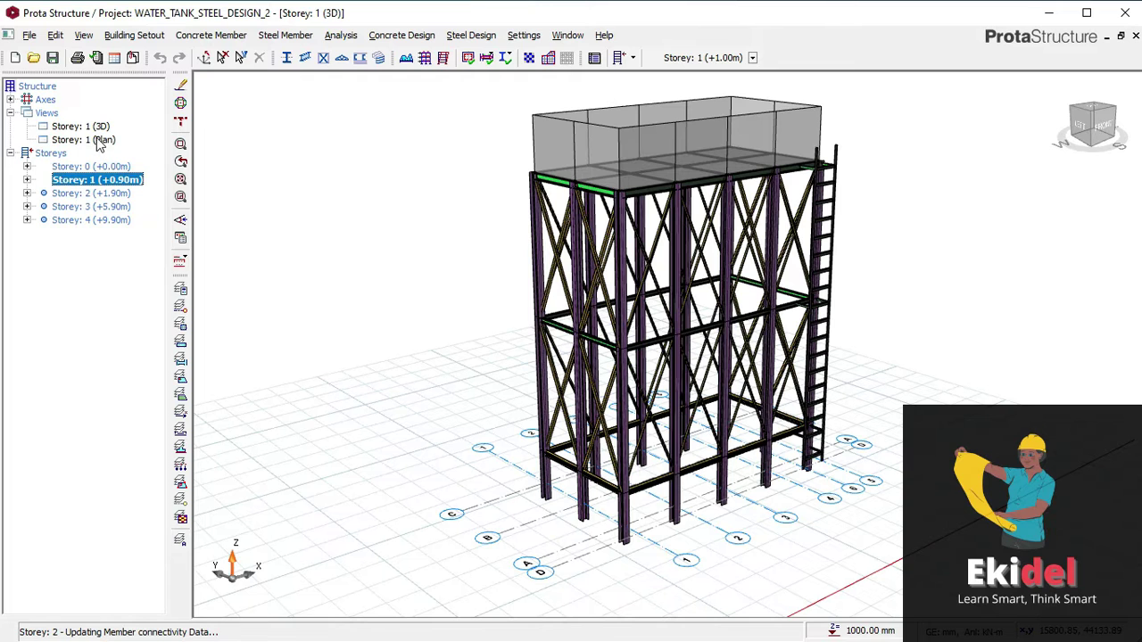
# - Open the Storey: 1 plan view and tile it vertically beside the 3D view
pyautogui.doubleClick(101, 140)
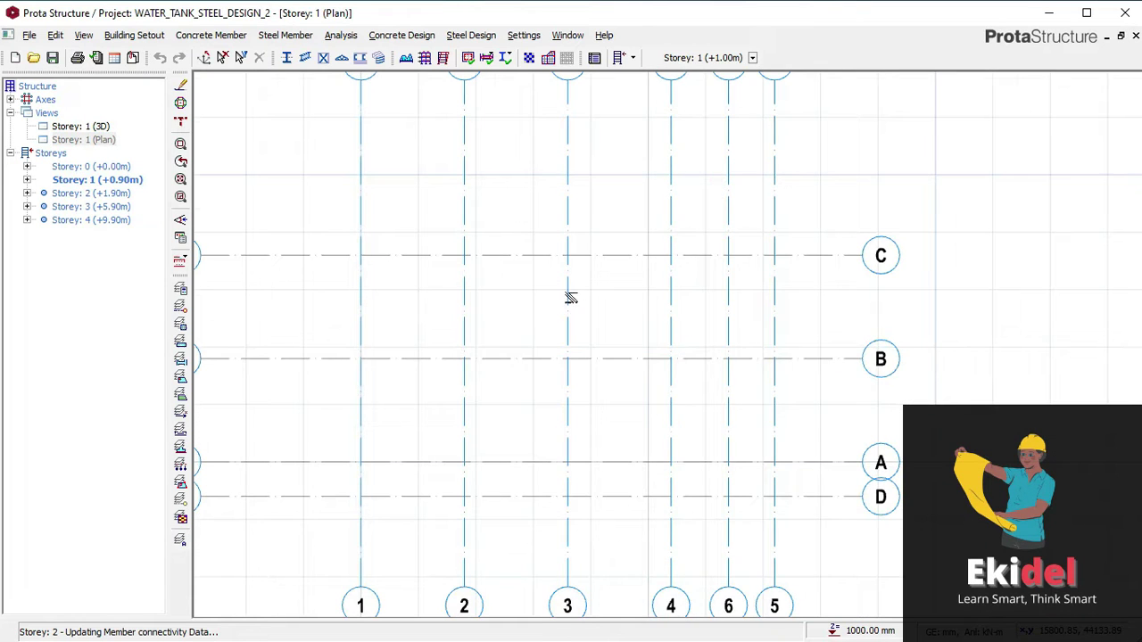
pyautogui.scroll(-4, 571, 300)
pyautogui.scroll(-1, 569, 301)
pyautogui.moveTo(560, 299); pyautogui.dragTo(520, 303, button='middle')
pyautogui.scroll(2, 546, 292)
pyautogui.moveTo(607, 309); pyautogui.dragTo(541, 305, button='middle')
pyautogui.click(566, 35)
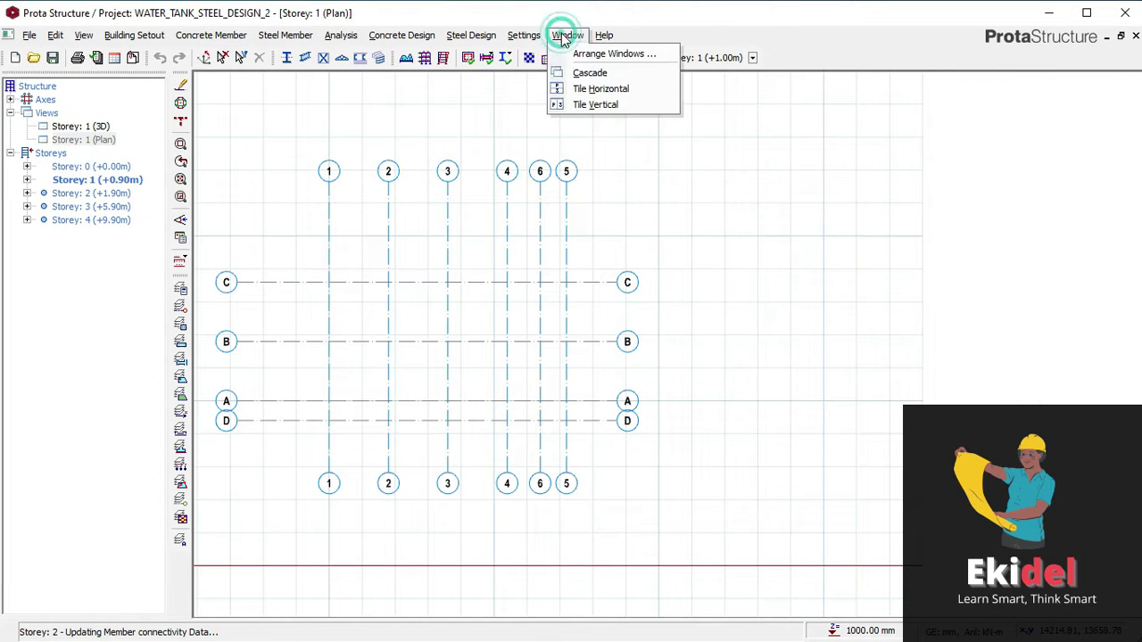
pyautogui.click(596, 104)
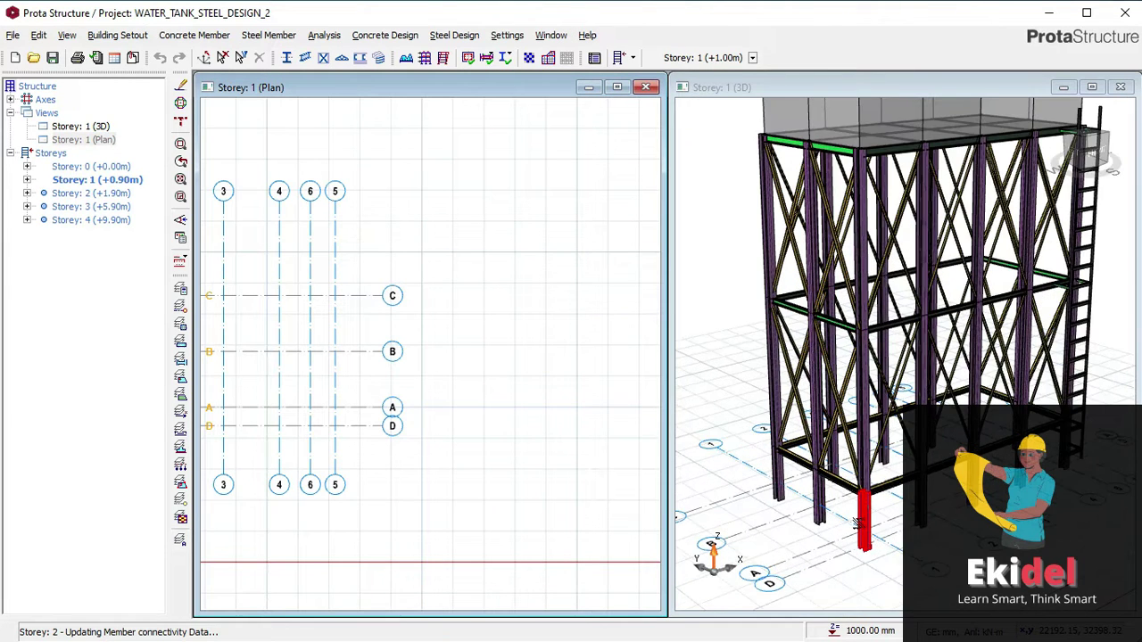
# - Place a 400 x 400 mm concrete column at the intersection of axes 1 and C in the Storey: 1 plan
pyautogui.moveTo(845, 459); pyautogui.dragTo(839, 381, button='middle')
pyautogui.moveTo(313, 312); pyautogui.dragTo(390, 308, button='middle')
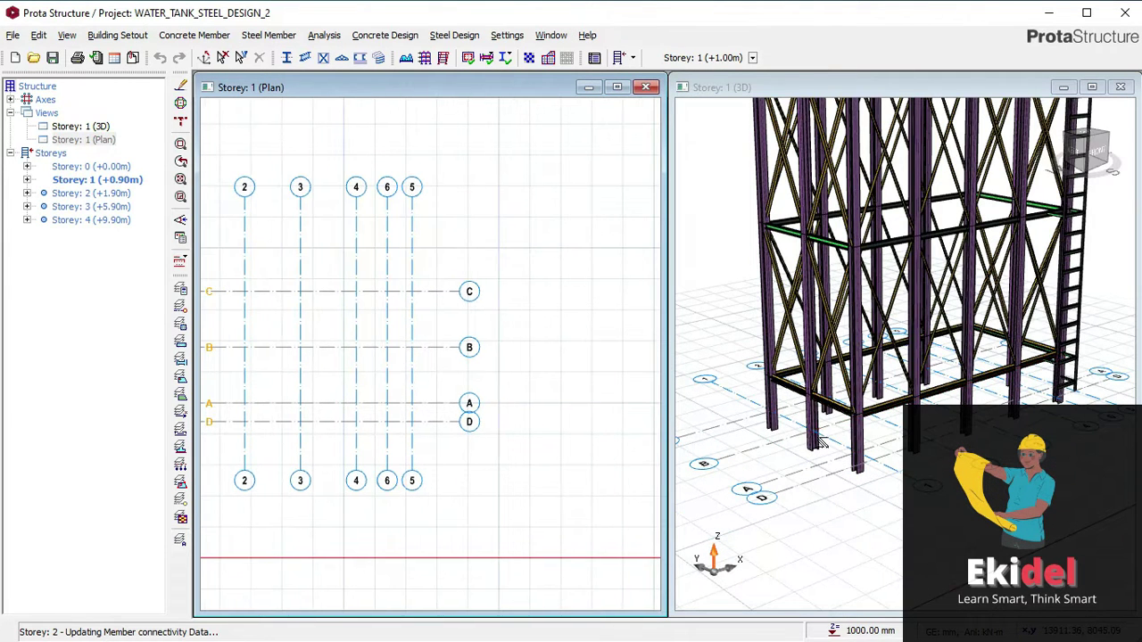
pyautogui.scroll(5, 370, 280)
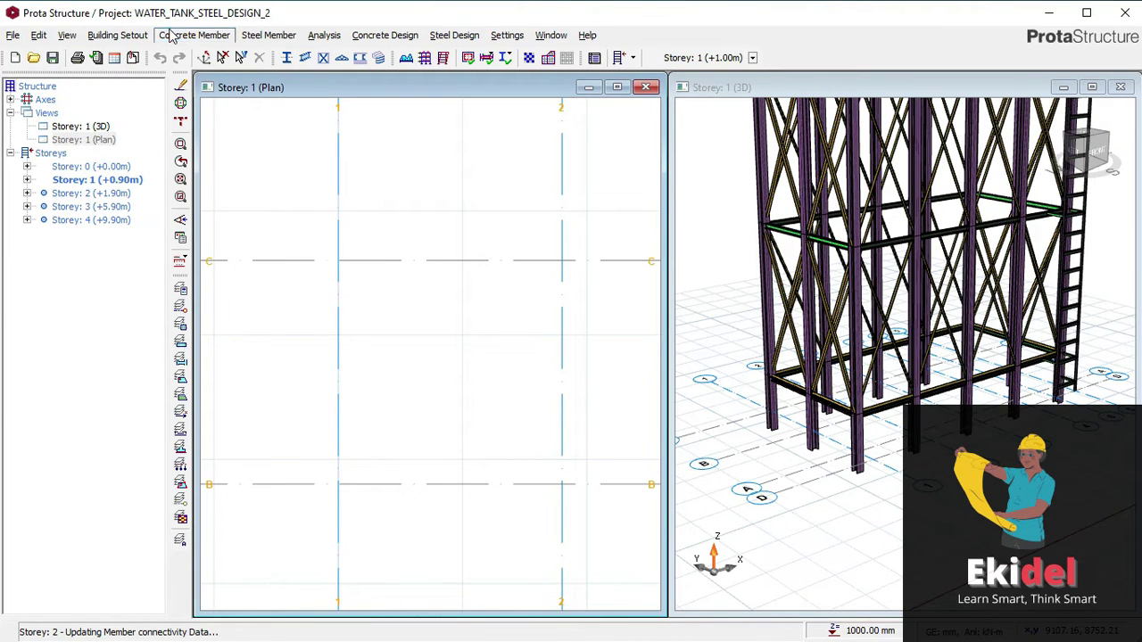
pyautogui.click(172, 34)
pyautogui.click(211, 52)
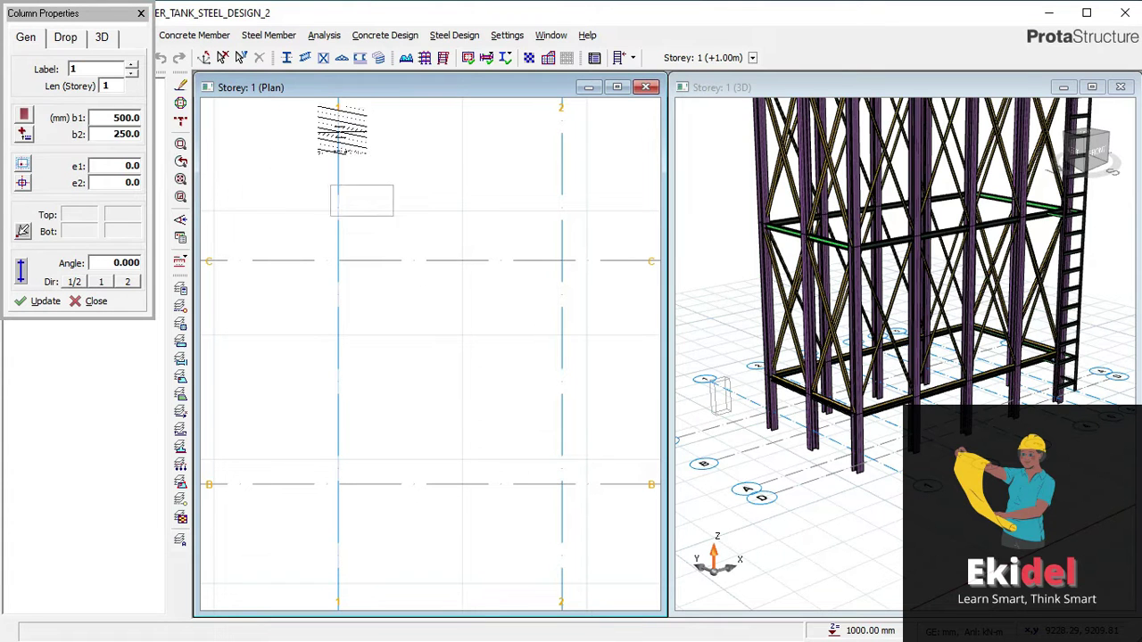
pyautogui.scroll(4, 769, 426)
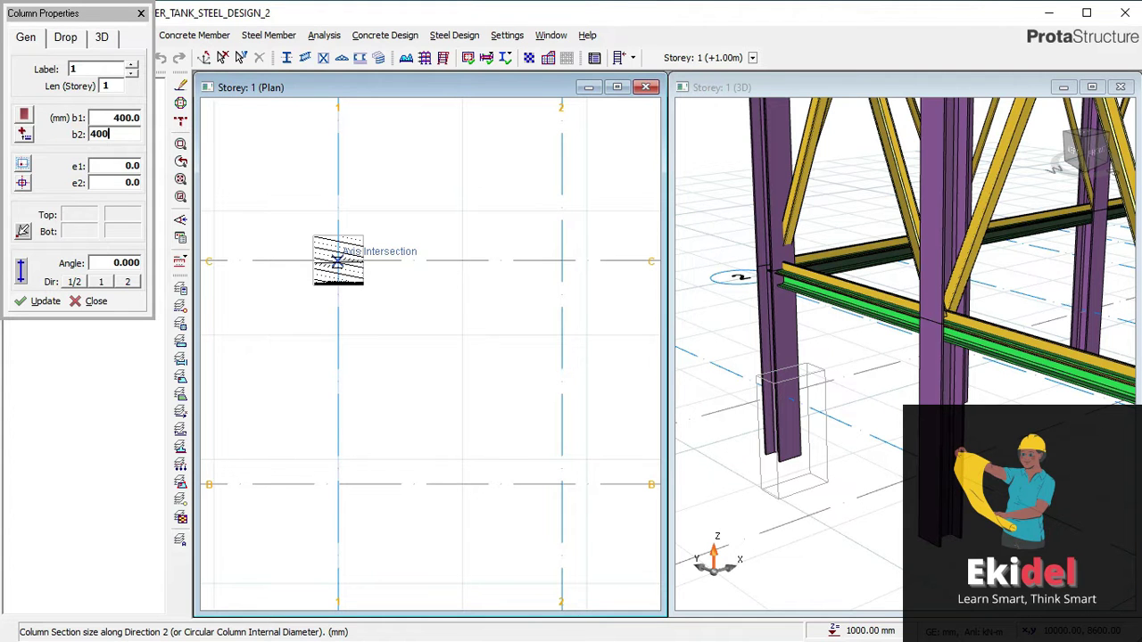
pyautogui.click(338, 260)
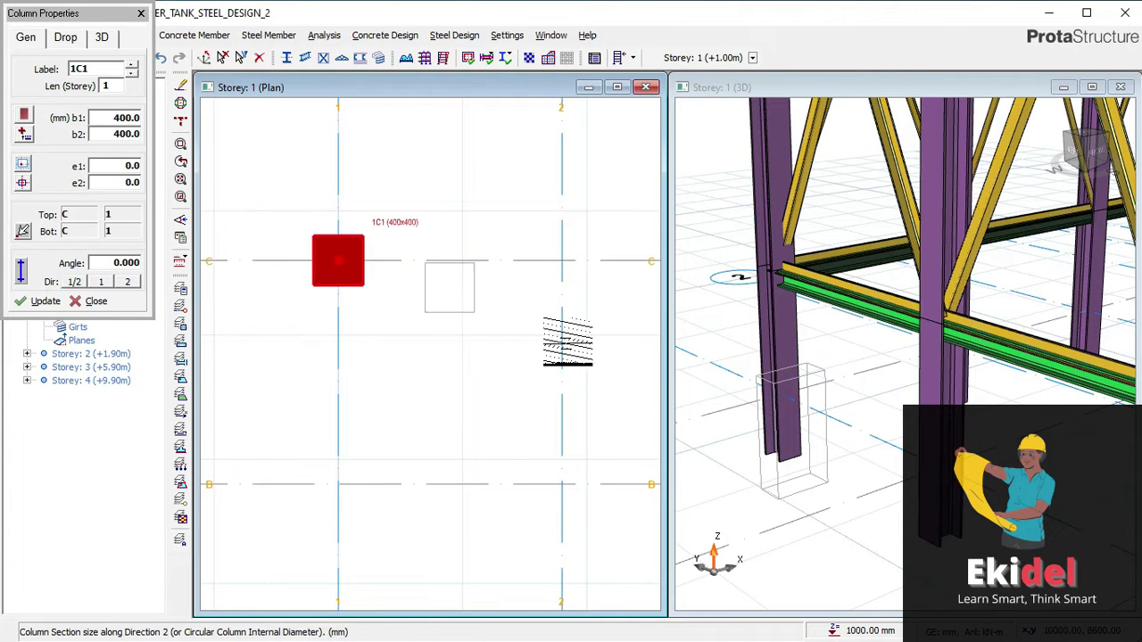
# - Place 400 x 400 mm concrete columns on axis 1 at its intersections with axes B and A
pyautogui.scroll(-1, 847, 414)
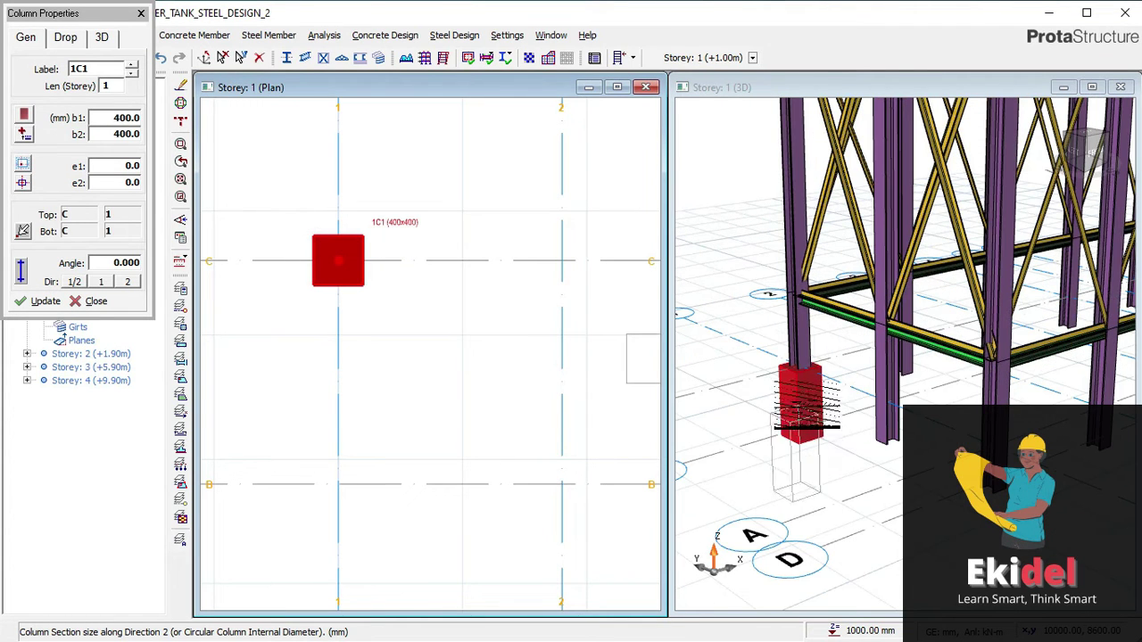
pyautogui.scroll(2, 797, 375)
pyautogui.scroll(-5, 375, 190)
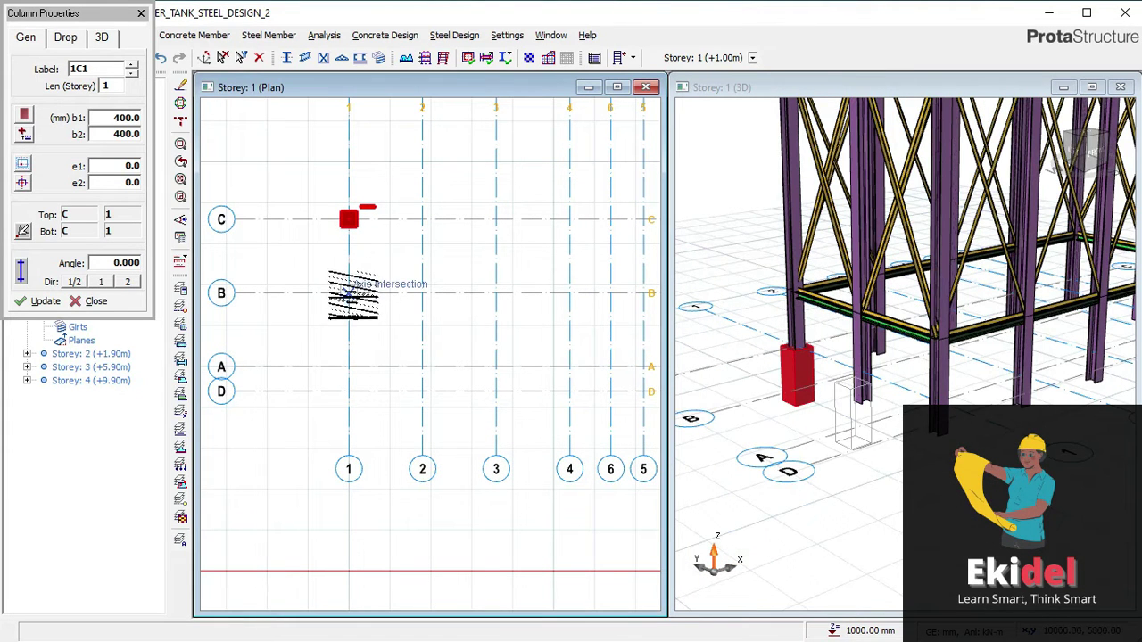
pyautogui.click(349, 293)
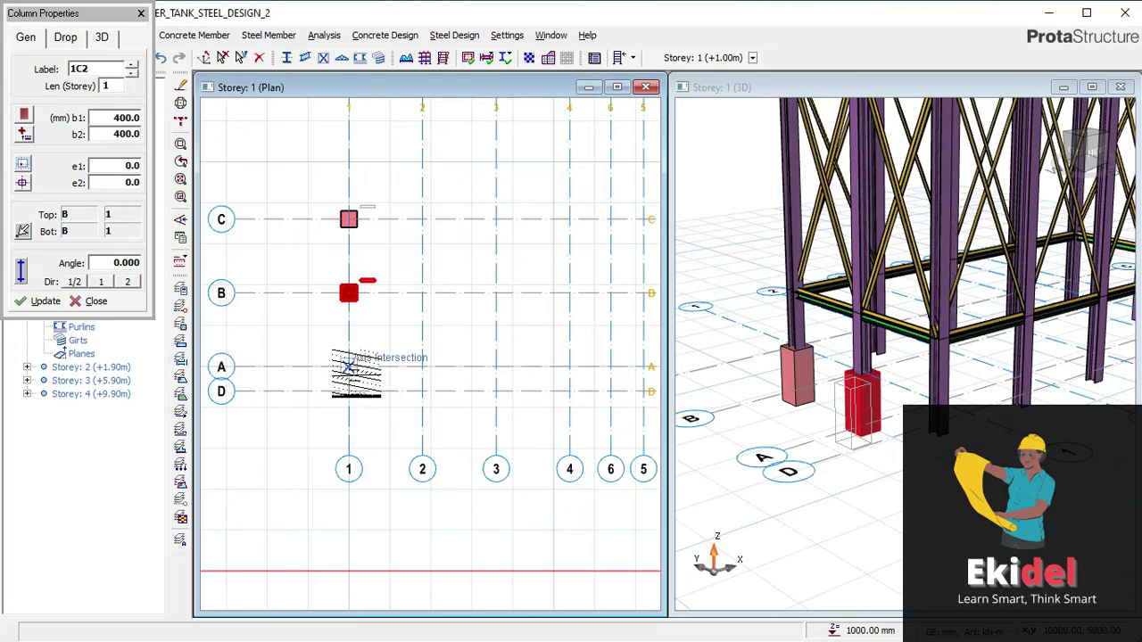
pyautogui.click(349, 366)
# - Place 400 x 400 mm concrete columns on axis 2 at its intersections with axes C and A
pyautogui.moveTo(904, 355)
pyautogui.mouseDown(button='middle')
pyautogui.moveTo(899, 397)
pyautogui.moveTo(892, 340)
pyautogui.mouseUp(button='middle')
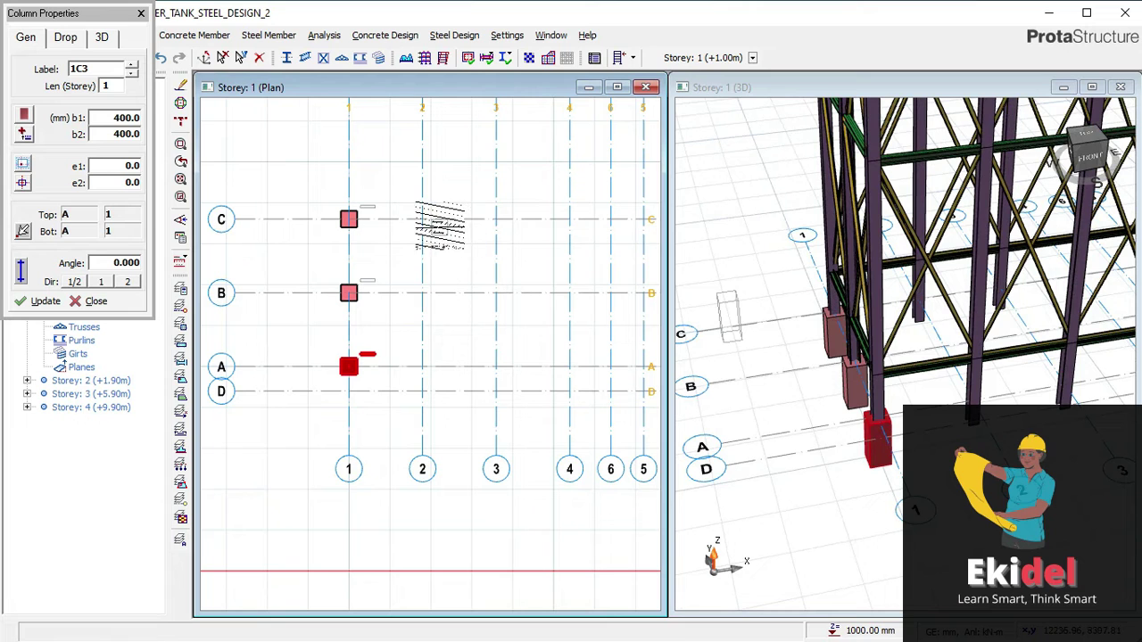
pyautogui.click(422, 218)
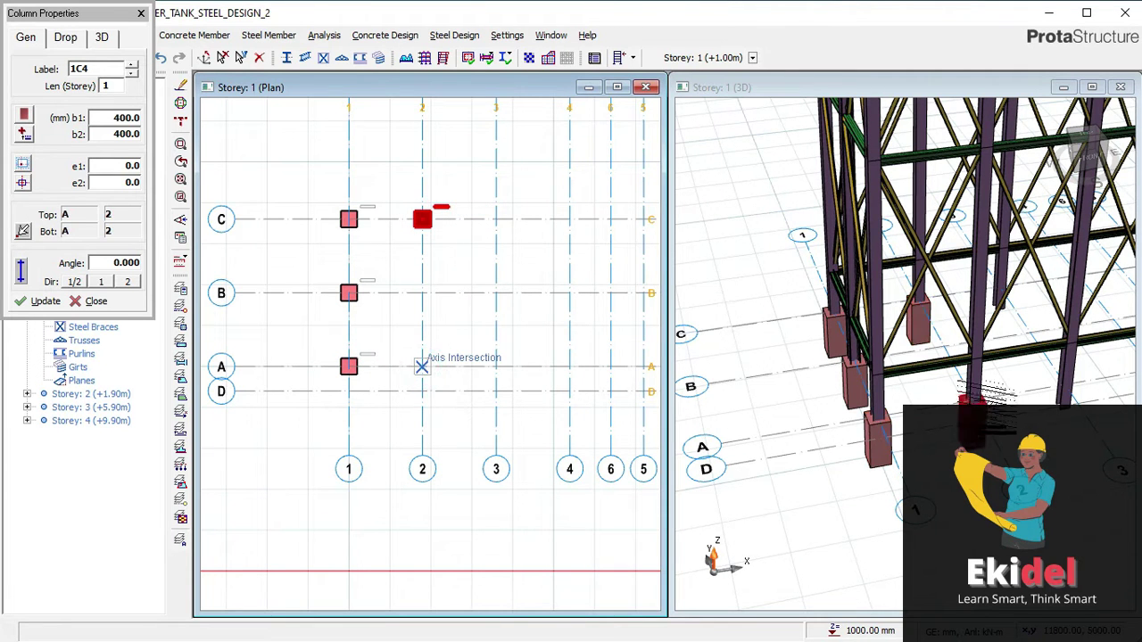
pyautogui.click(422, 365)
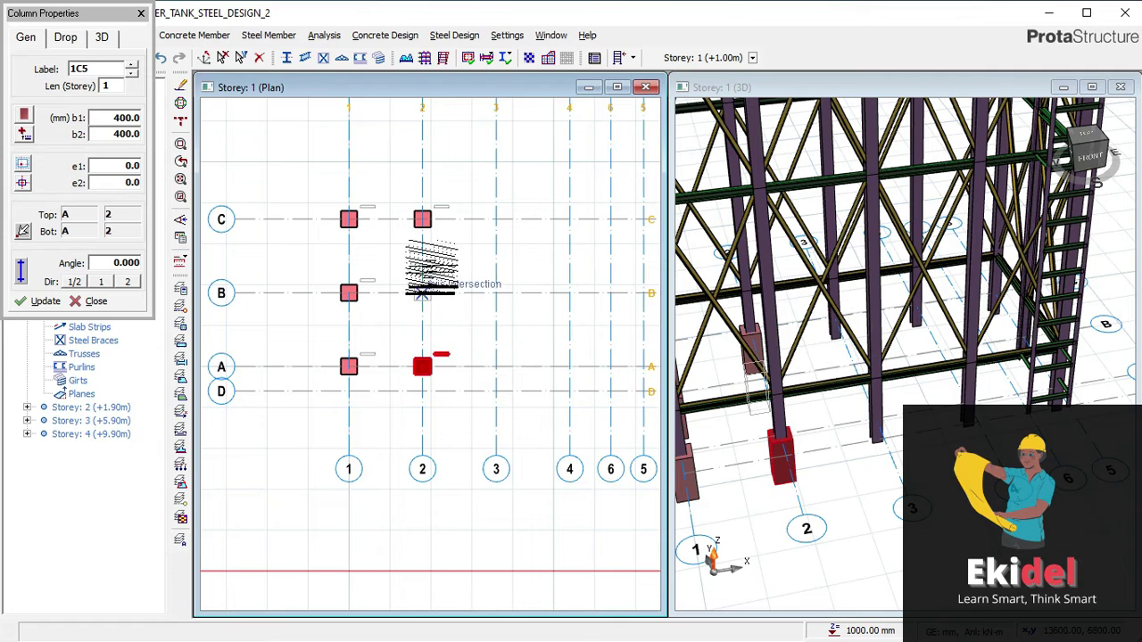
# - Place 400 x 400 mm concrete columns on axes 3 and 4 at their intersections with axes C and A
pyautogui.click(496, 218)
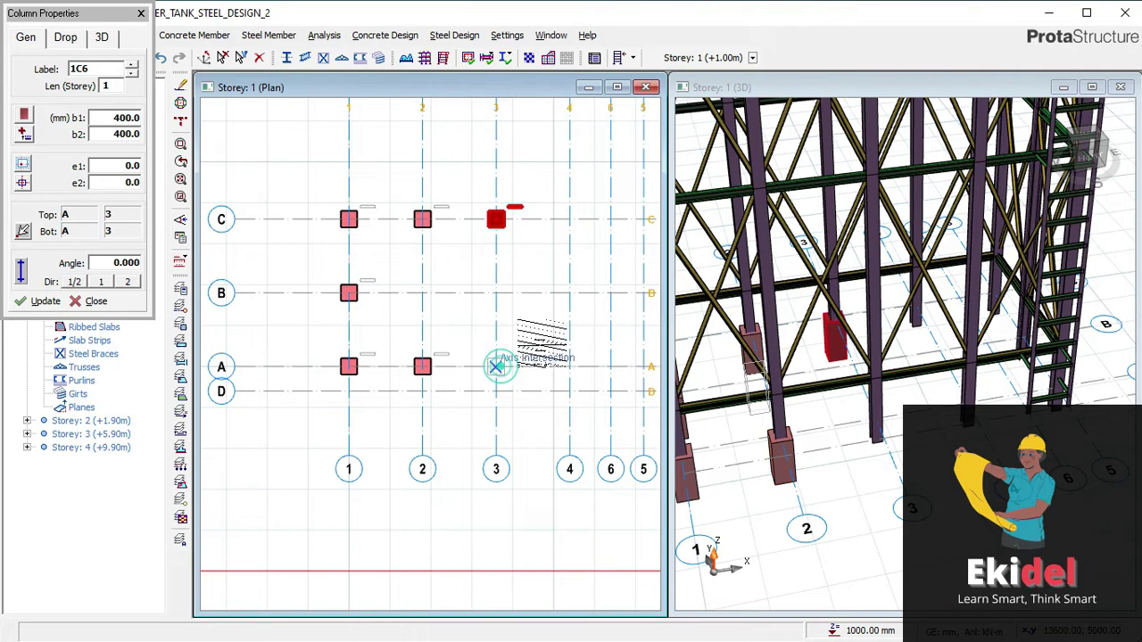
pyautogui.click(500, 365)
pyautogui.moveTo(544, 301); pyautogui.dragTo(372, 313, button='middle')
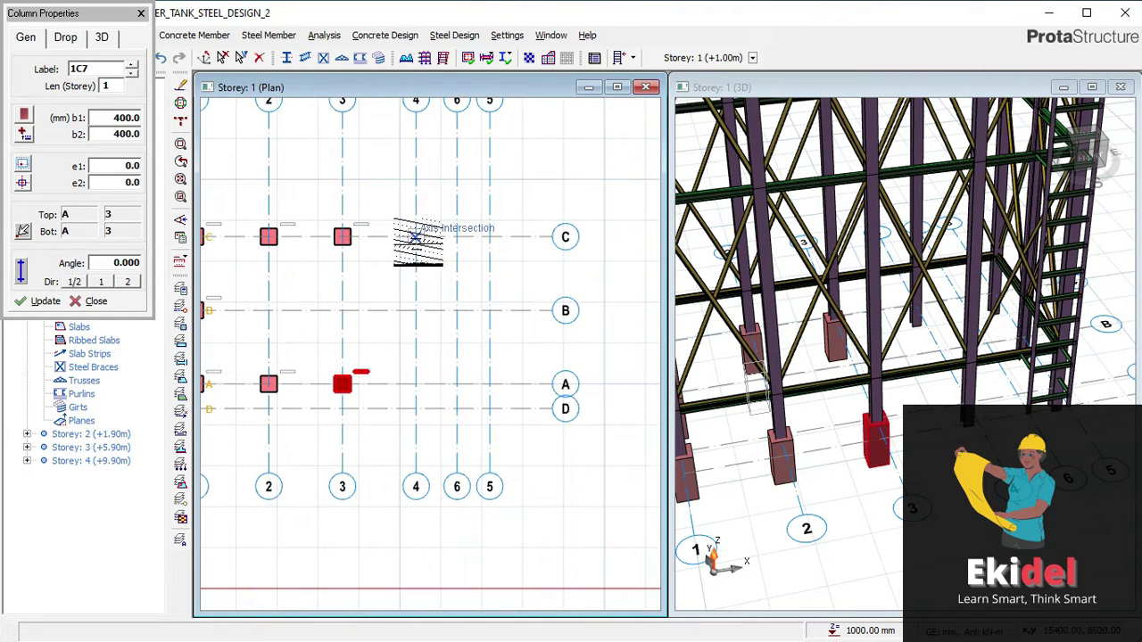
pyautogui.click(418, 238)
pyautogui.click(418, 384)
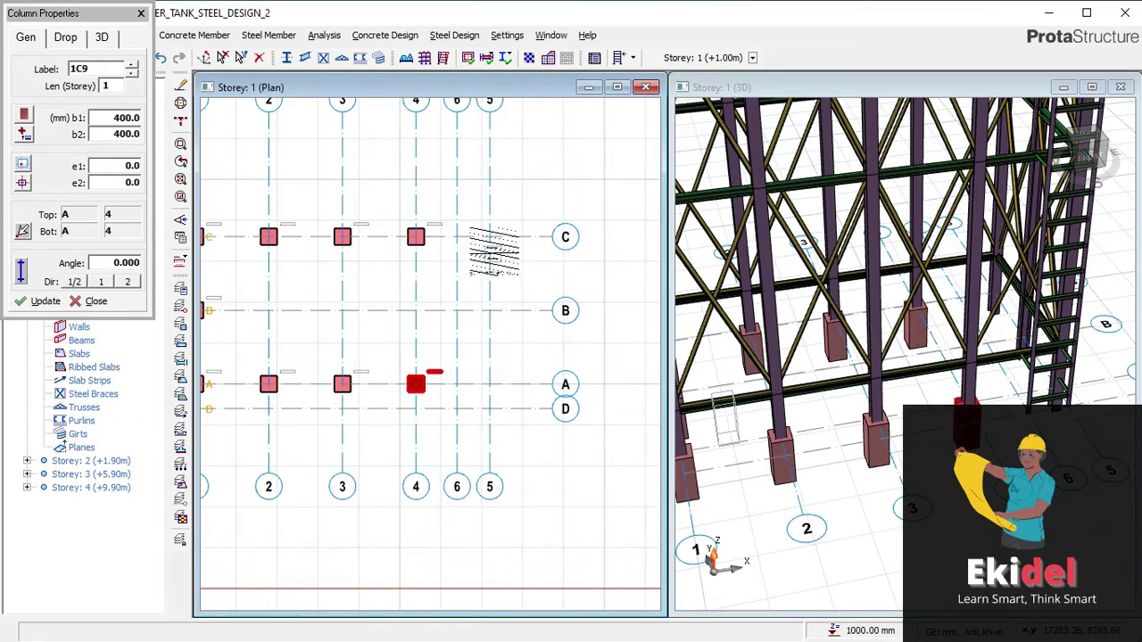
# - Place 400 x 400 mm concrete columns on axis 5 at axes C, B and A, and end column placement
pyautogui.moveTo(1053, 355)
pyautogui.keyDown('shift'); pyautogui.mouseDown(button='middle')
pyautogui.moveTo(901, 351)
pyautogui.moveTo(948, 372)
pyautogui.moveTo(932, 362)
pyautogui.mouseUp(button='middle'); pyautogui.keyUp('shift')
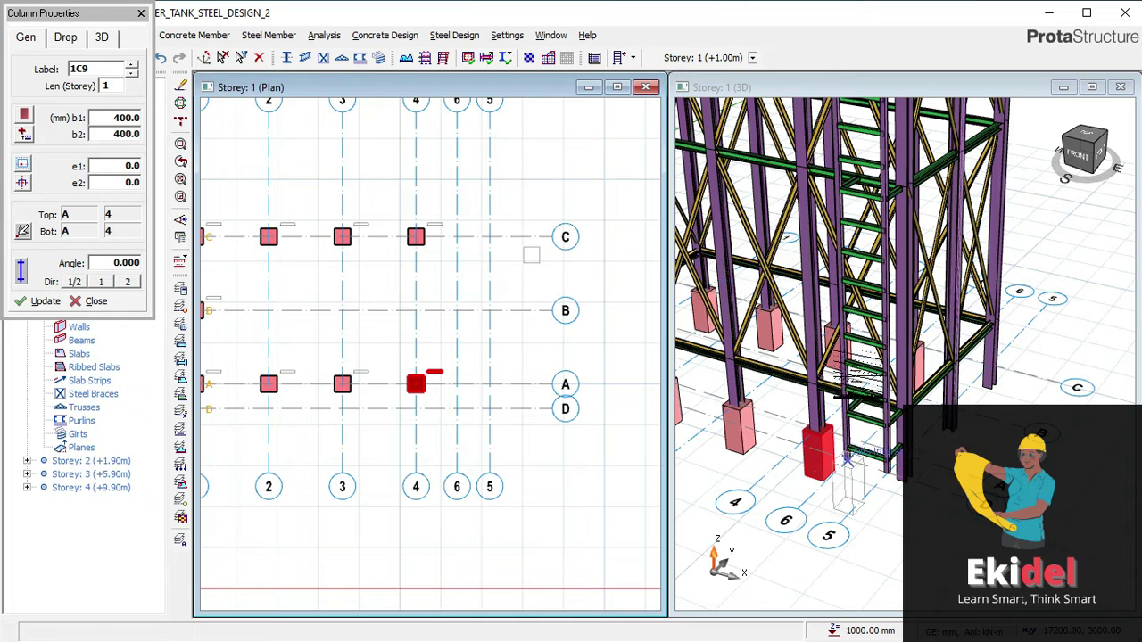
pyautogui.click(489, 237)
pyautogui.click(489, 310)
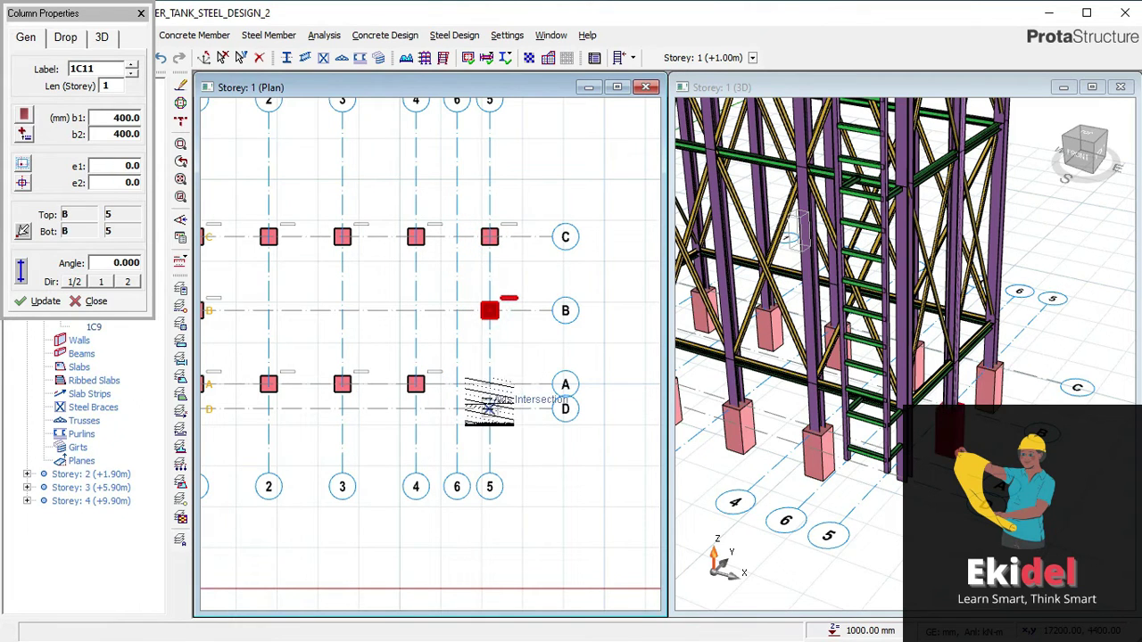
pyautogui.click(489, 384)
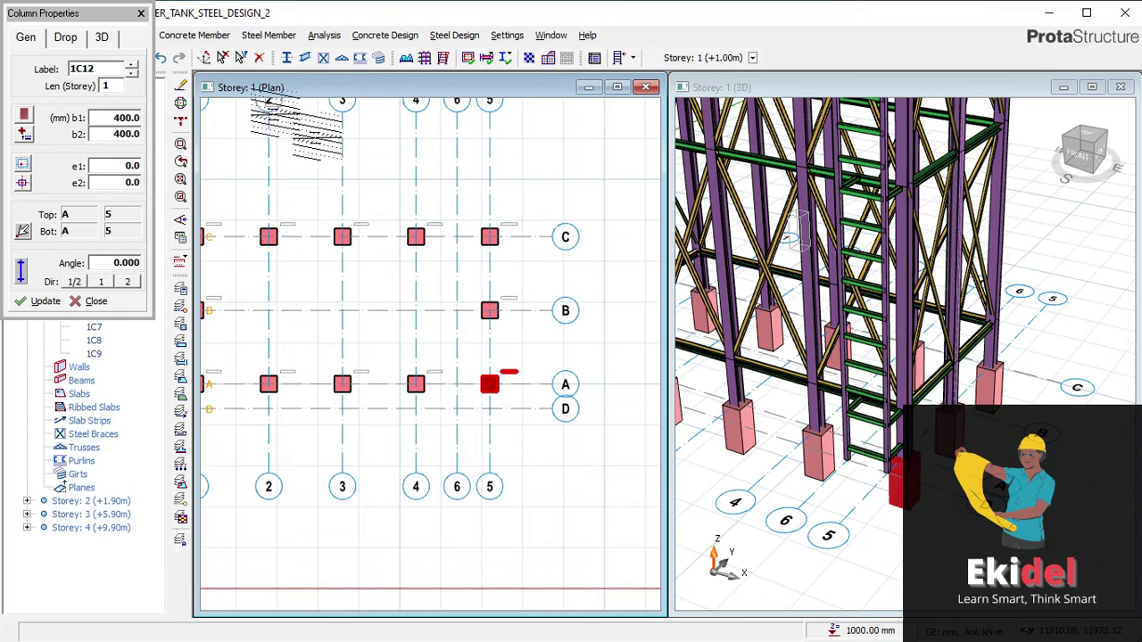
pyautogui.press('Escape')
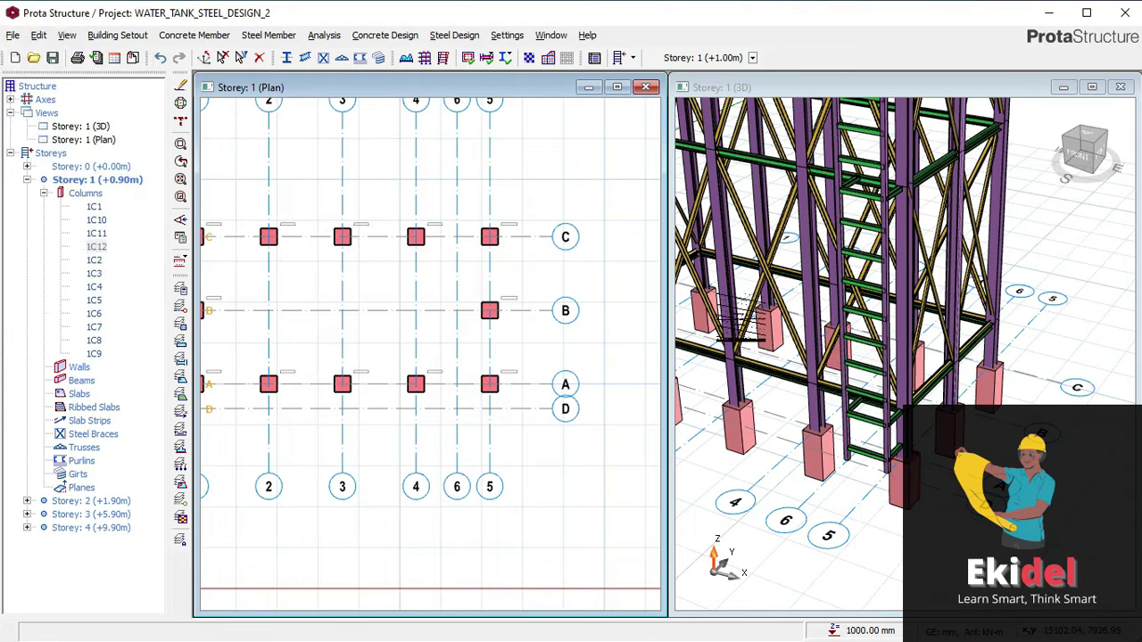
# - Examine the concrete columns beneath the tower in 3D and maximise the Storey: 1 3D view
pyautogui.scroll(-5, 935, 326)
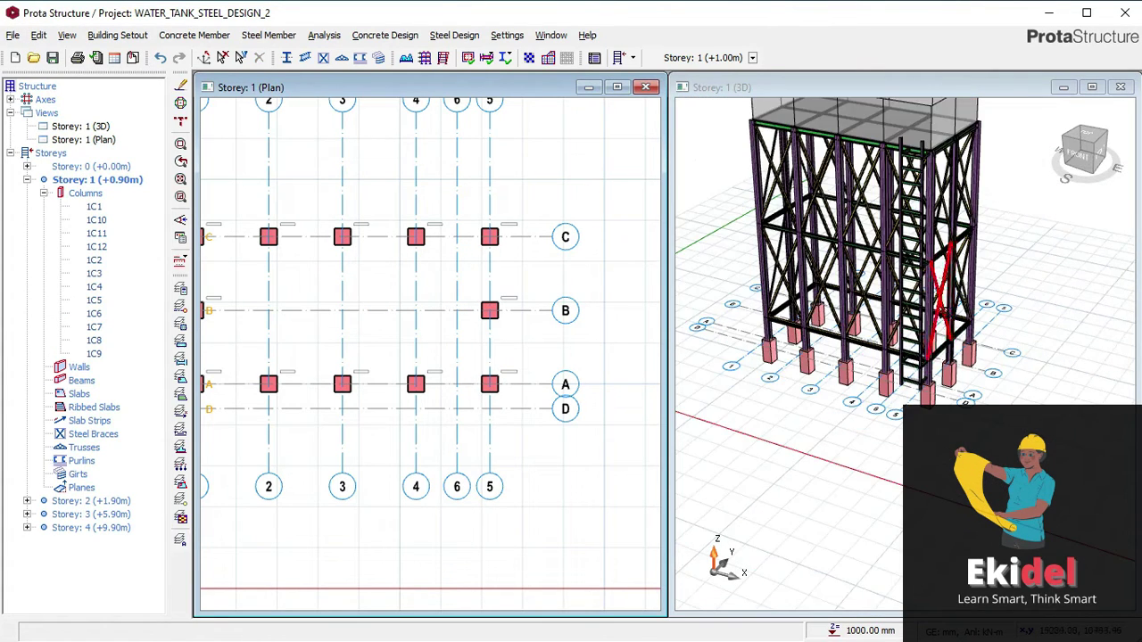
pyautogui.moveTo(935, 326); pyautogui.dragTo(870, 406, button='middle')
pyautogui.moveTo(814, 465); pyautogui.dragTo(852, 334)
pyautogui.scroll(4, 816, 428)
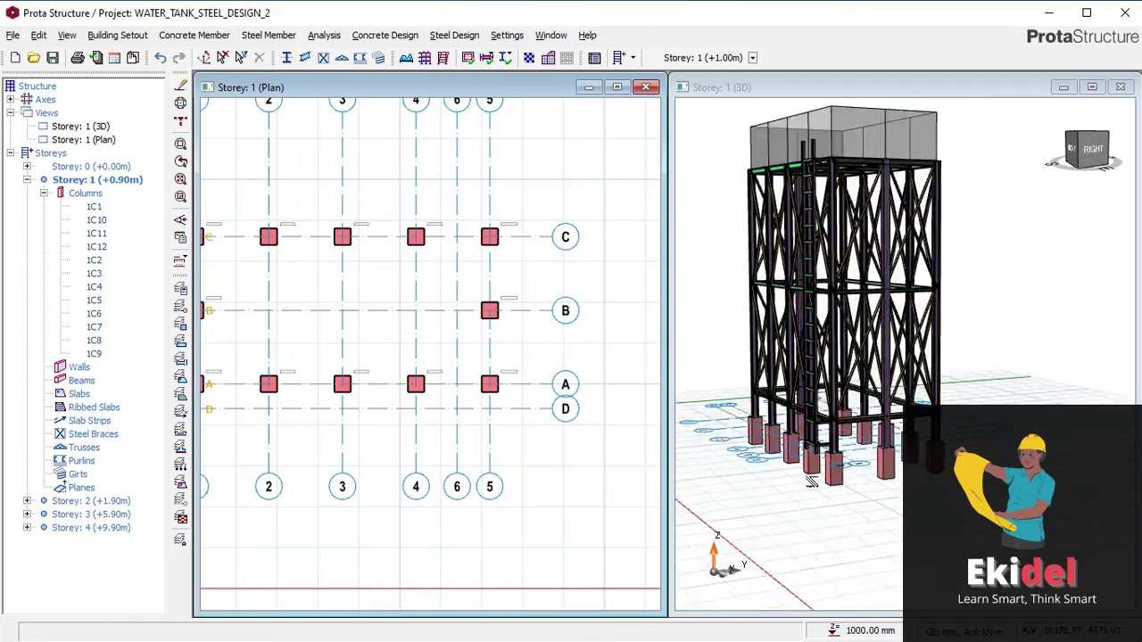
pyautogui.click(1092, 87)
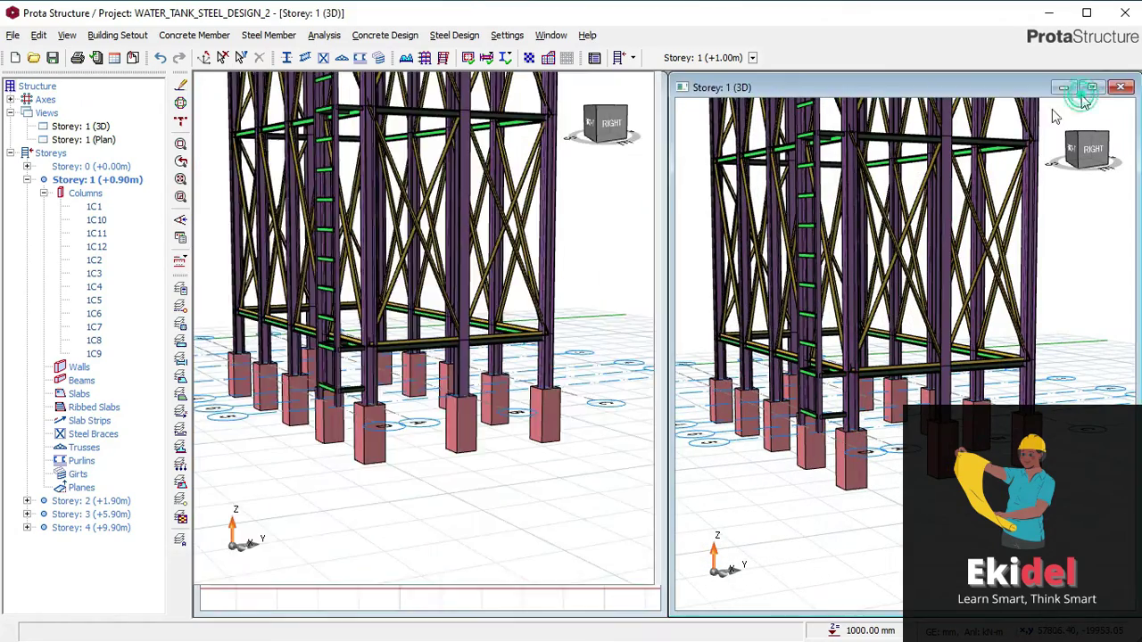
pyautogui.scroll(-5, 599, 443)
pyautogui.moveTo(598, 443); pyautogui.dragTo(670, 459, button='middle')
pyautogui.scroll(3, 675, 411)
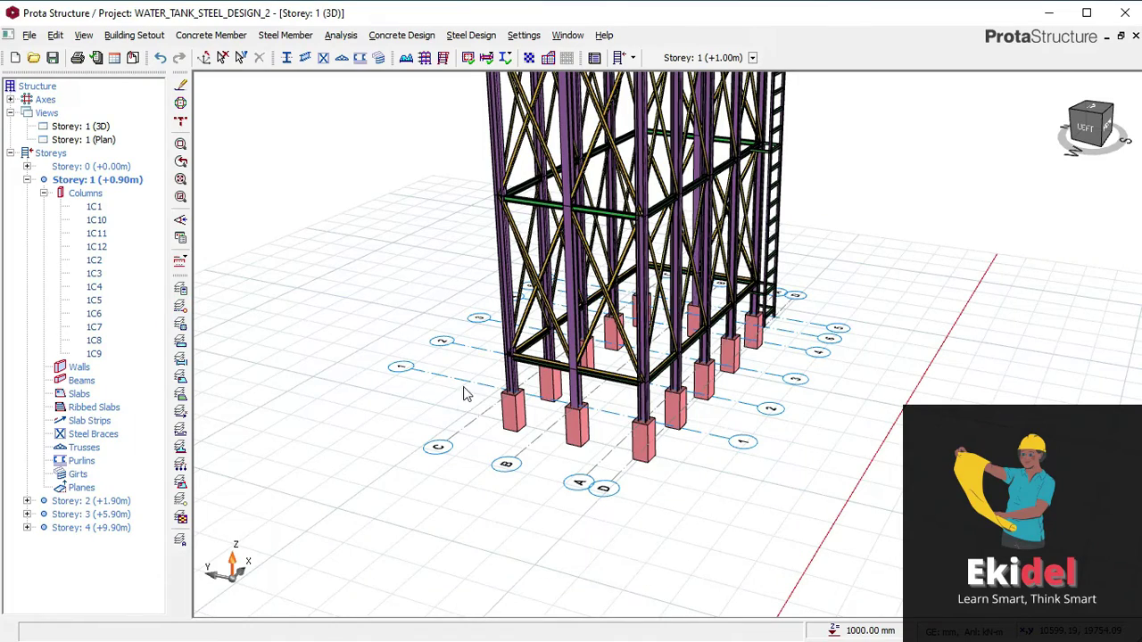
# - Hide the axes in the 3D view and inspect the column bases around the tower
pyautogui.click(504, 401)
pyautogui.scroll(-5, 571, 381)
pyautogui.moveTo(571, 381); pyautogui.dragTo(495, 417, button='middle')
pyautogui.scroll(5, 495, 417)
pyautogui.moveTo(625, 446); pyautogui.dragTo(710, 490, button='middle')
pyautogui.moveTo(777, 463); pyautogui.dragTo(574, 446, button='middle')
pyautogui.scroll(-5, 619, 437)
pyautogui.scroll(4, 616, 433)
pyautogui.rightClick(613, 423)
pyautogui.scroll(-1, 615, 446)
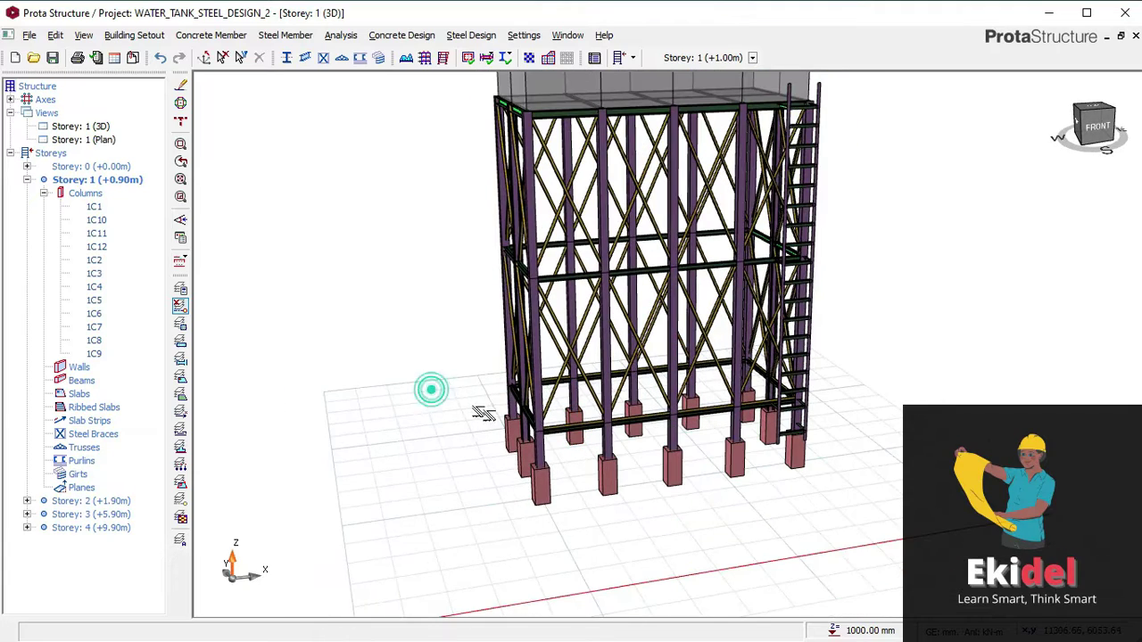
# - Examine the braced steel frame and its concrete column bases from the front and right sides
pyautogui.moveTo(571, 489); pyautogui.dragTo(615, 444, button='middle')
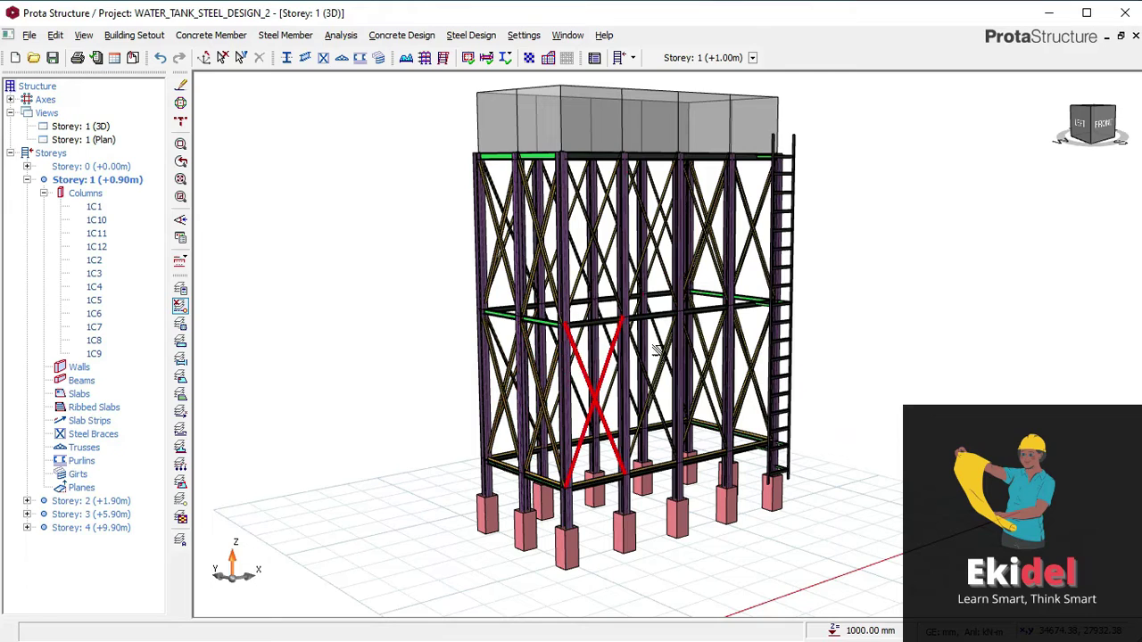
pyautogui.scroll(-1, 656, 351)
pyautogui.scroll(1, 572, 547)
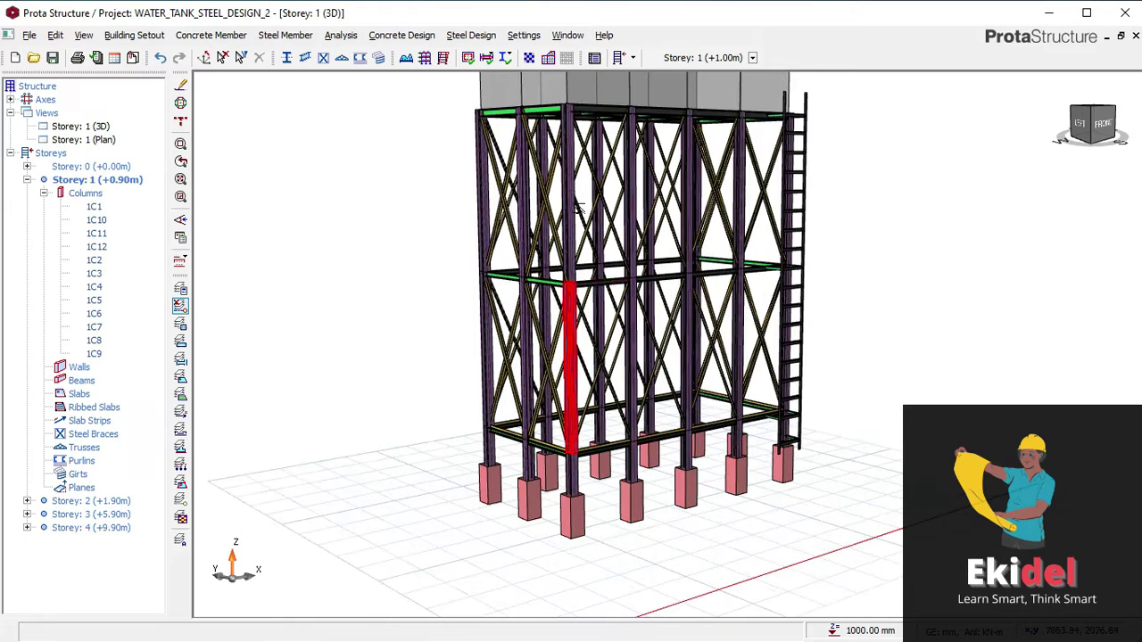
pyautogui.scroll(-3, 589, 272)
pyautogui.moveTo(746, 384)
pyautogui.mouseDown(button='middle')
pyautogui.moveTo(670, 364)
pyautogui.moveTo(623, 382)
pyautogui.mouseUp(button='middle')
pyautogui.scroll(3, 612, 481)
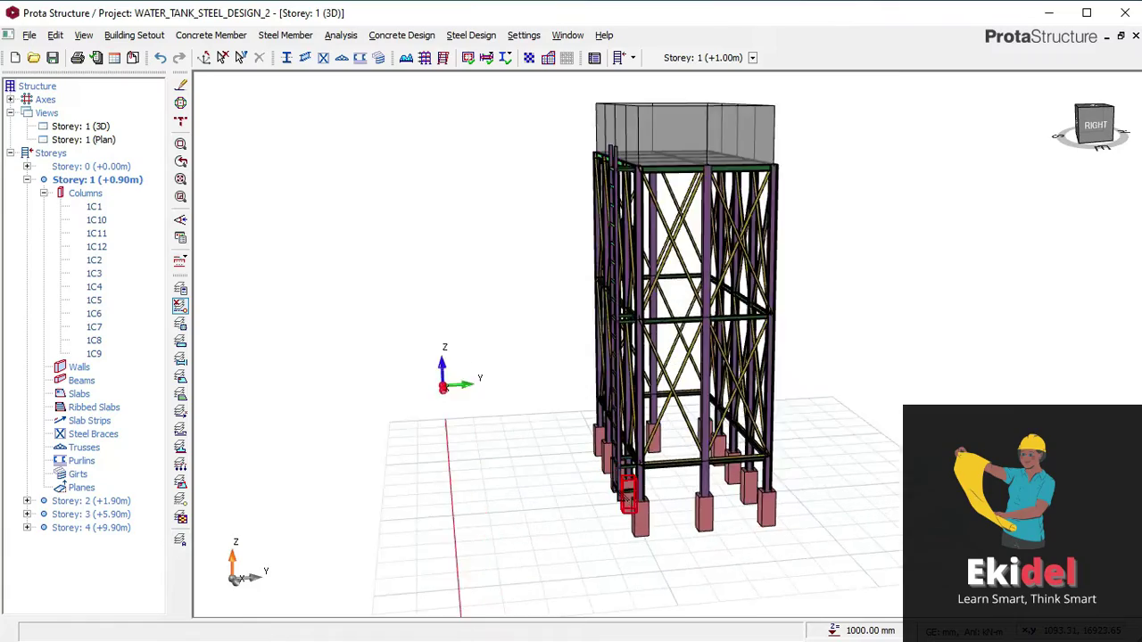
pyautogui.moveTo(665, 435)
pyautogui.mouseDown(button='middle')
pyautogui.moveTo(794, 431)
pyautogui.moveTo(841, 357)
pyautogui.moveTo(831, 314)
pyautogui.moveTo(783, 416)
pyautogui.moveTo(798, 420)
pyautogui.moveTo(656, 443)
pyautogui.mouseUp(button='middle')
pyautogui.scroll(1, 757, 495)
pyautogui.scroll(1, 755, 392)
pyautogui.moveTo(642, 484); pyautogui.dragTo(599, 484, button='middle')
pyautogui.scroll(-2, 801, 378)
# - Examine the access ladder from tank level down to its foot beside the corner column
pyautogui.moveTo(806, 319); pyautogui.dragTo(589, 332, button='middle')
pyautogui.scroll(5, 514, 260)
pyautogui.moveTo(523, 259)
pyautogui.mouseDown(button='middle')
pyautogui.moveTo(544, 288)
pyautogui.moveTo(576, 290)
pyautogui.moveTo(591, 325)
pyautogui.moveTo(582, 306)
pyautogui.moveTo(658, 339)
pyautogui.moveTo(648, 258)
pyautogui.moveTo(562, 241)
pyautogui.moveTo(563, 155)
pyautogui.mouseUp(button='middle')
pyautogui.scroll(-2, 562, 157)
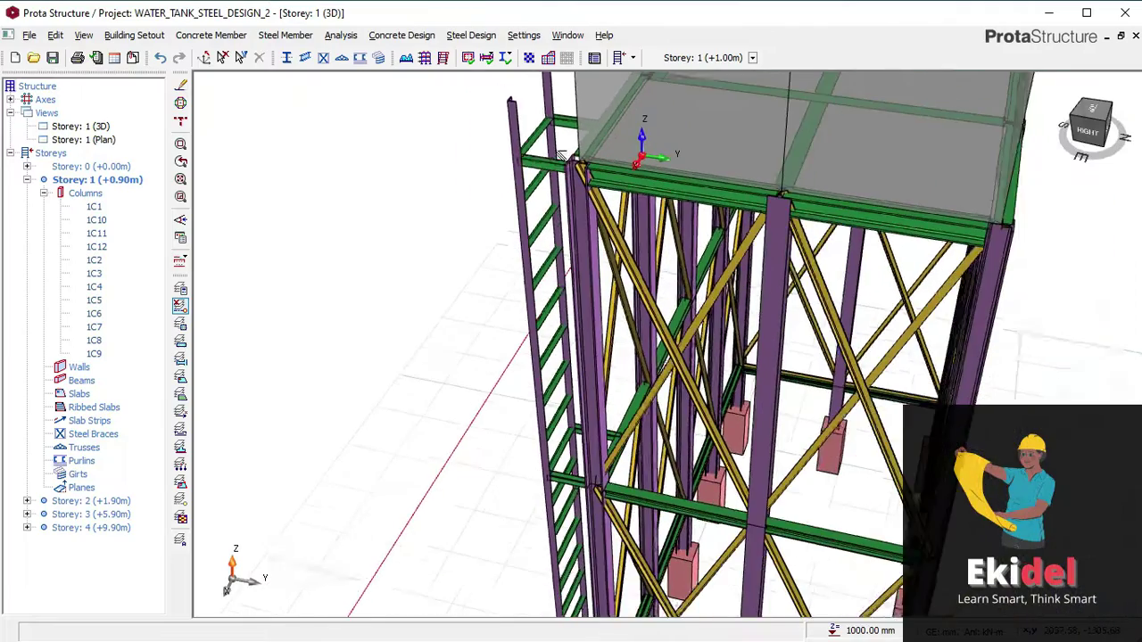
pyautogui.scroll(-1, 548, 229)
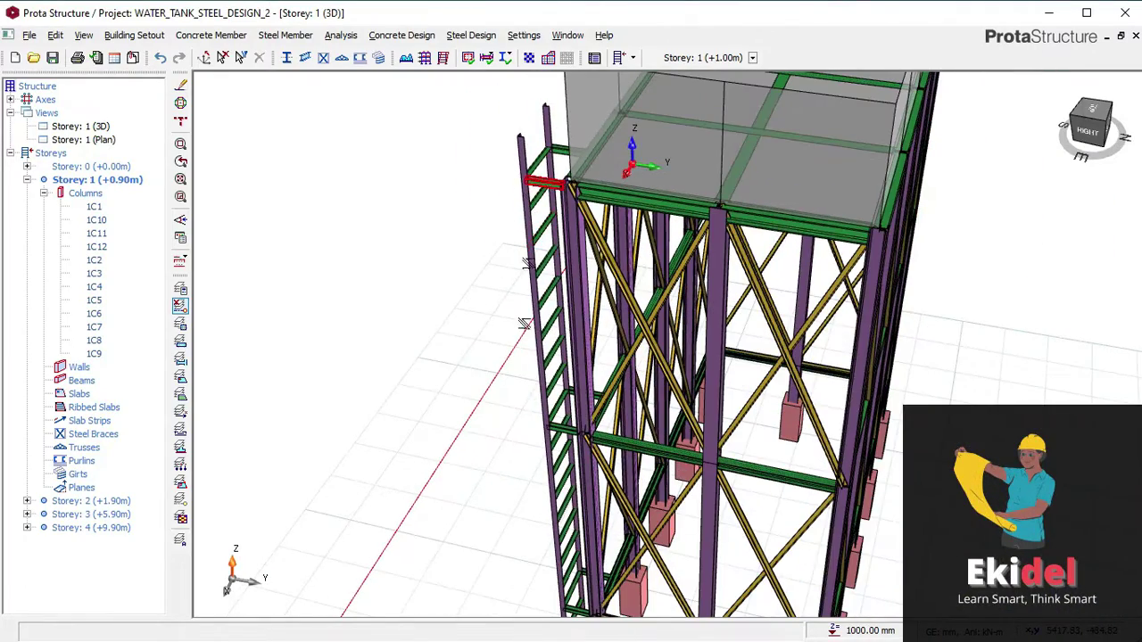
pyautogui.moveTo(546, 267); pyautogui.dragTo(528, 185, button='middle')
pyautogui.moveTo(533, 446); pyautogui.dragTo(596, 399, button='middle')
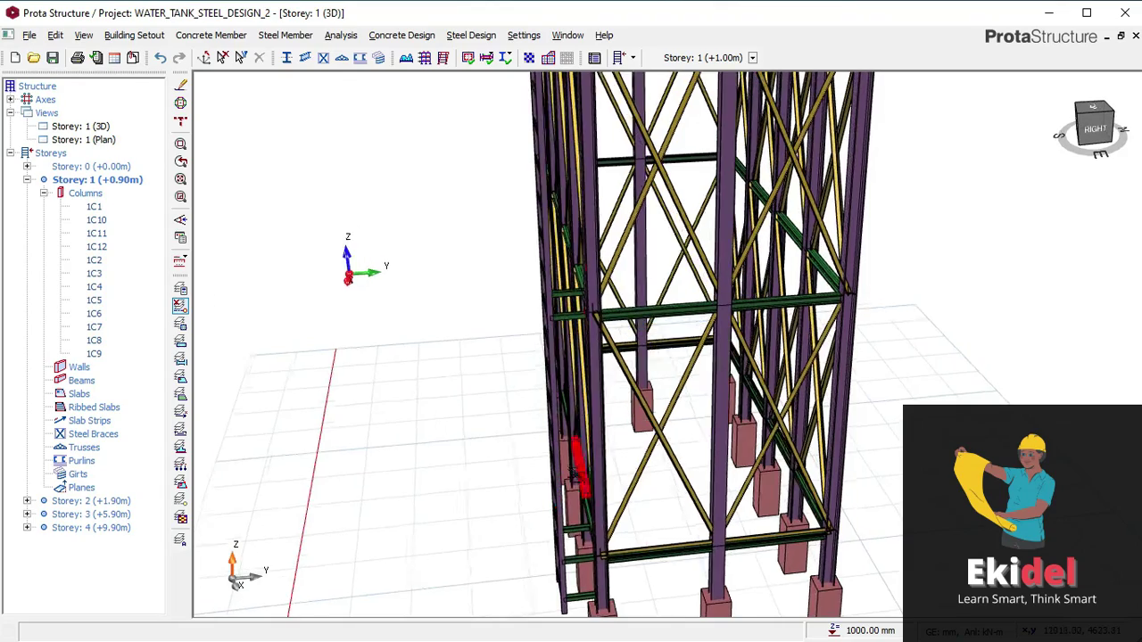
pyautogui.scroll(5, 578, 464)
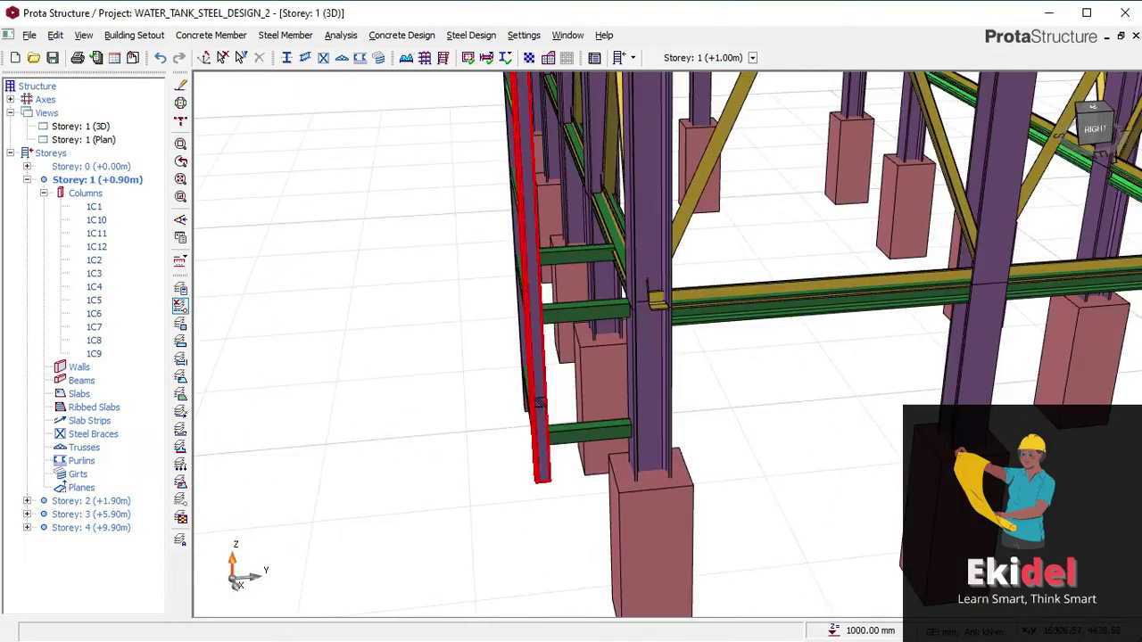
pyautogui.scroll(-2, 540, 402)
pyautogui.moveTo(523, 398); pyautogui.dragTo(627, 378, button='middle')
# - Examine the whole tower and how the steel columns meet the concrete columns on the front and left sides
pyautogui.scroll(-2, 644, 401)
pyautogui.scroll(-2, 600, 393)
pyautogui.scroll(2, 628, 497)
pyautogui.scroll(-2, 643, 460)
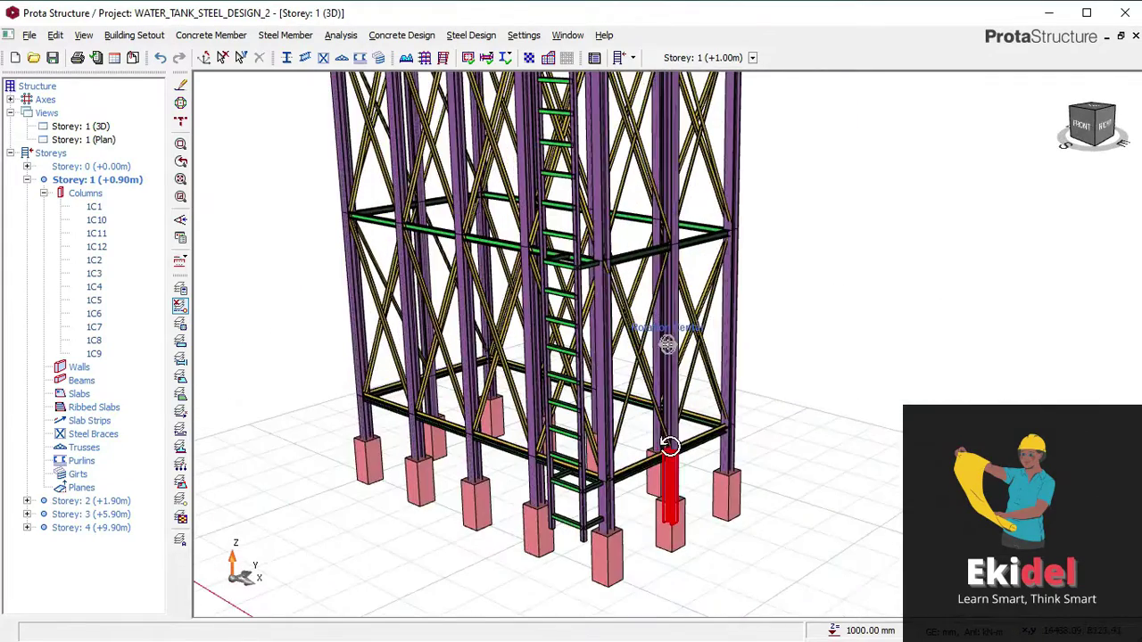
pyautogui.scroll(-3, 556, 449)
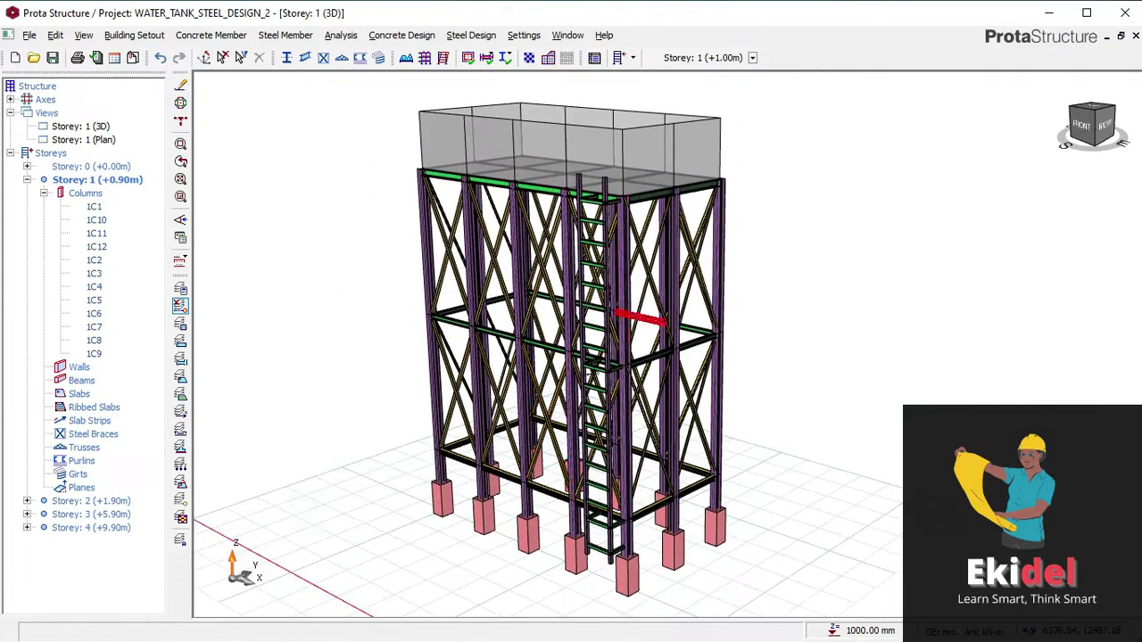
pyautogui.moveTo(585, 356); pyautogui.dragTo(516, 319, button='middle')
pyautogui.moveTo(572, 251); pyautogui.dragTo(571, 326, button='middle')
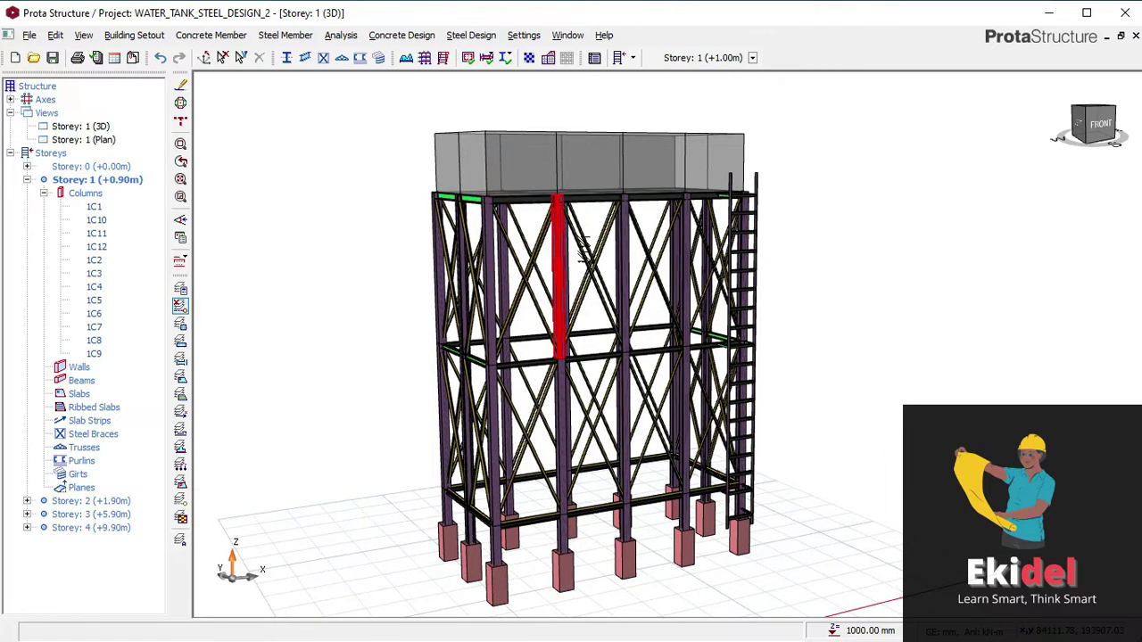
pyautogui.scroll(-2, 575, 216)
pyautogui.scroll(2, 538, 505)
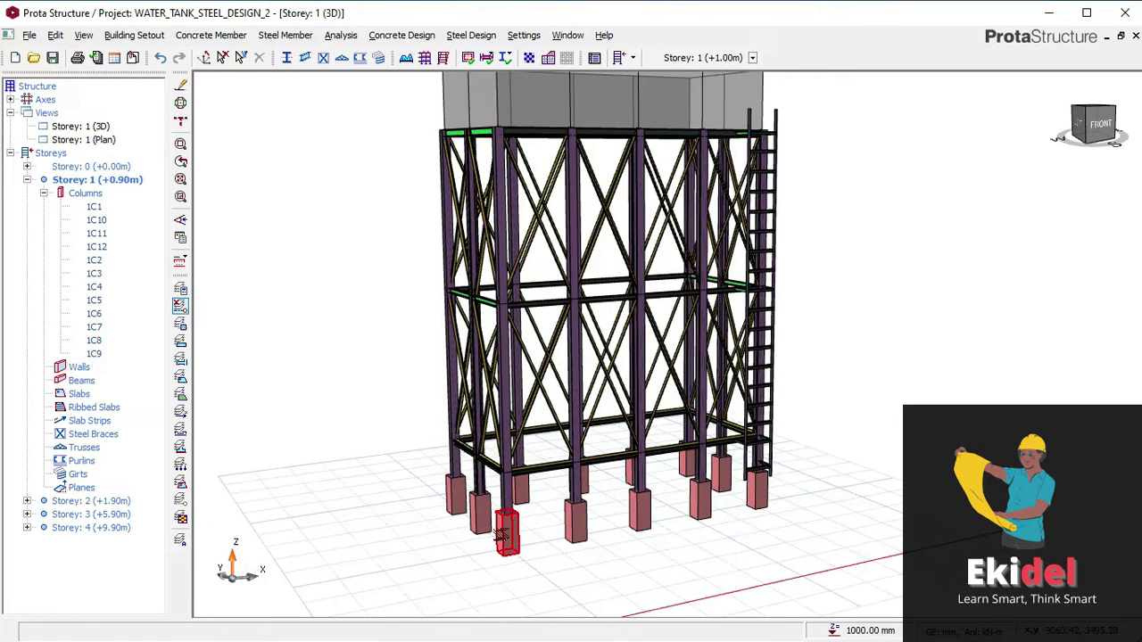
pyautogui.scroll(2, 503, 532)
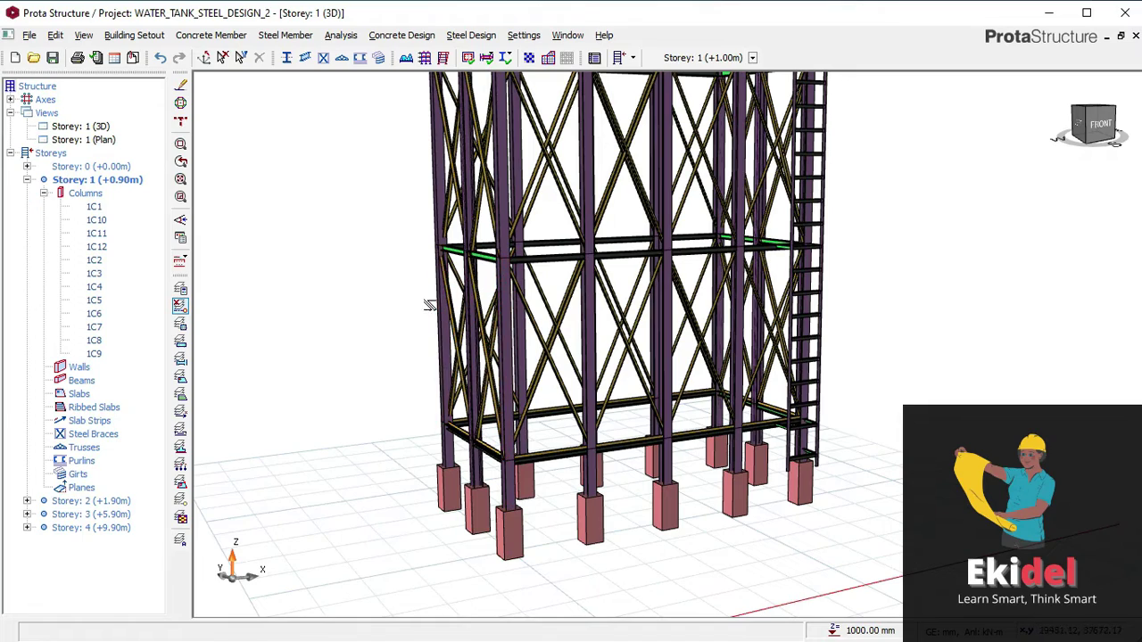
pyautogui.scroll(-2, 554, 329)
pyautogui.moveTo(515, 332); pyautogui.dragTo(585, 355, button='middle')
pyautogui.scroll(2, 578, 483)
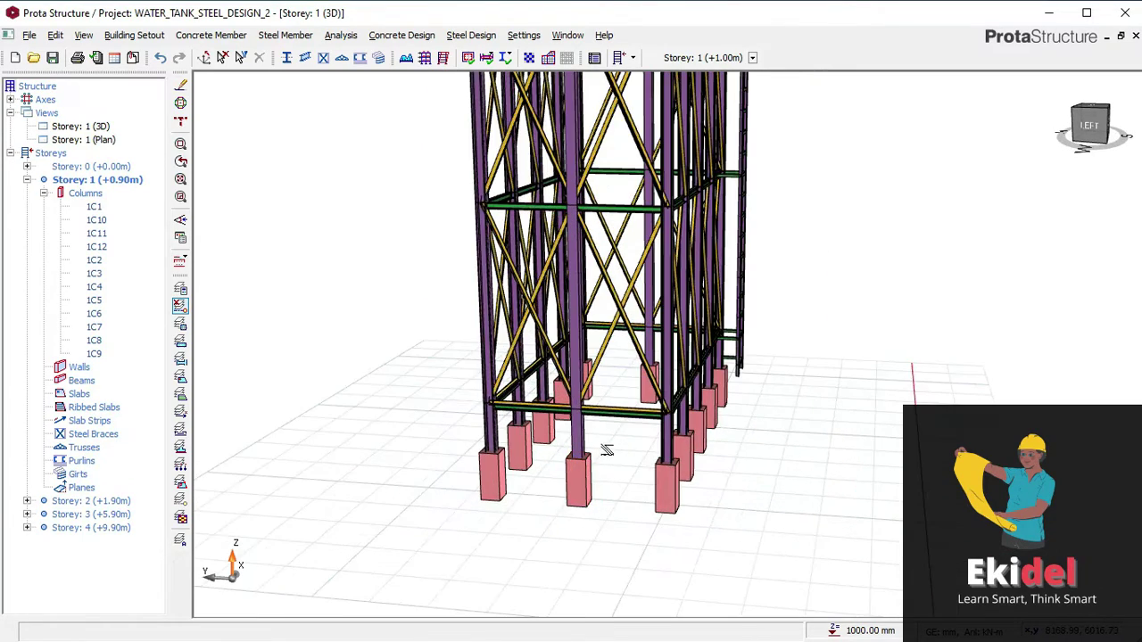
pyautogui.moveTo(609, 453); pyautogui.dragTo(559, 468, button='middle')
pyautogui.scroll(-2, 558, 335)
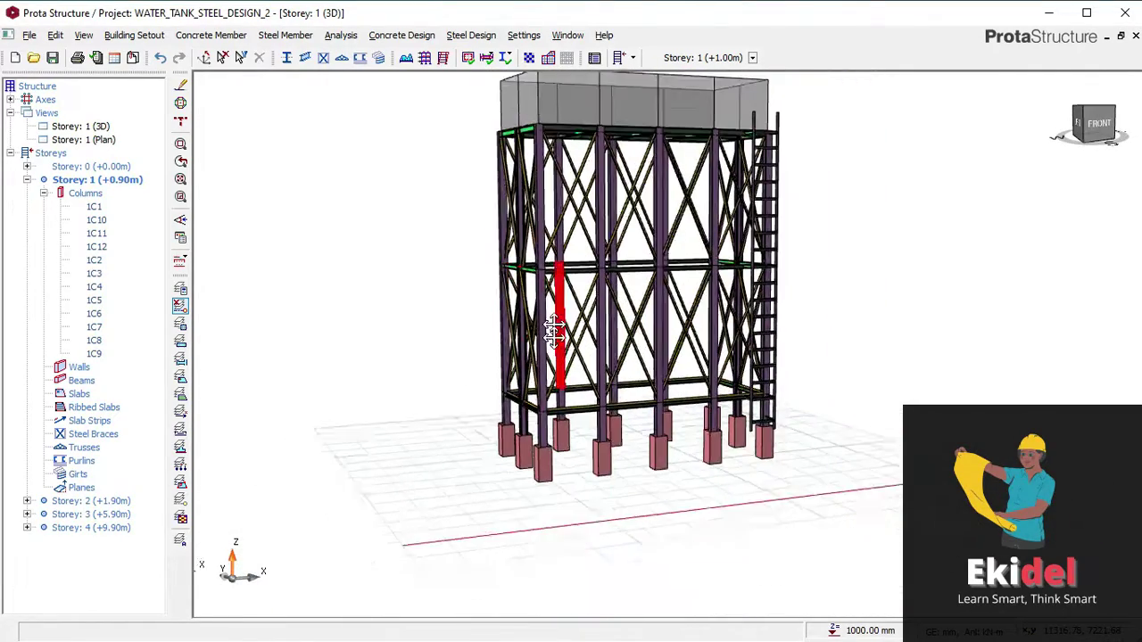
# - Examine the completed tower from above and from all sides, including the tank, bracing, ladder and concrete columns
pyautogui.moveTo(540, 161); pyautogui.dragTo(542, 210, button='middle')
pyautogui.scroll(-2, 609, 200)
pyautogui.moveTo(576, 301); pyautogui.dragTo(556, 336, button='middle')
pyautogui.scroll(4, 645, 425)
pyautogui.scroll(-2, 568, 280)
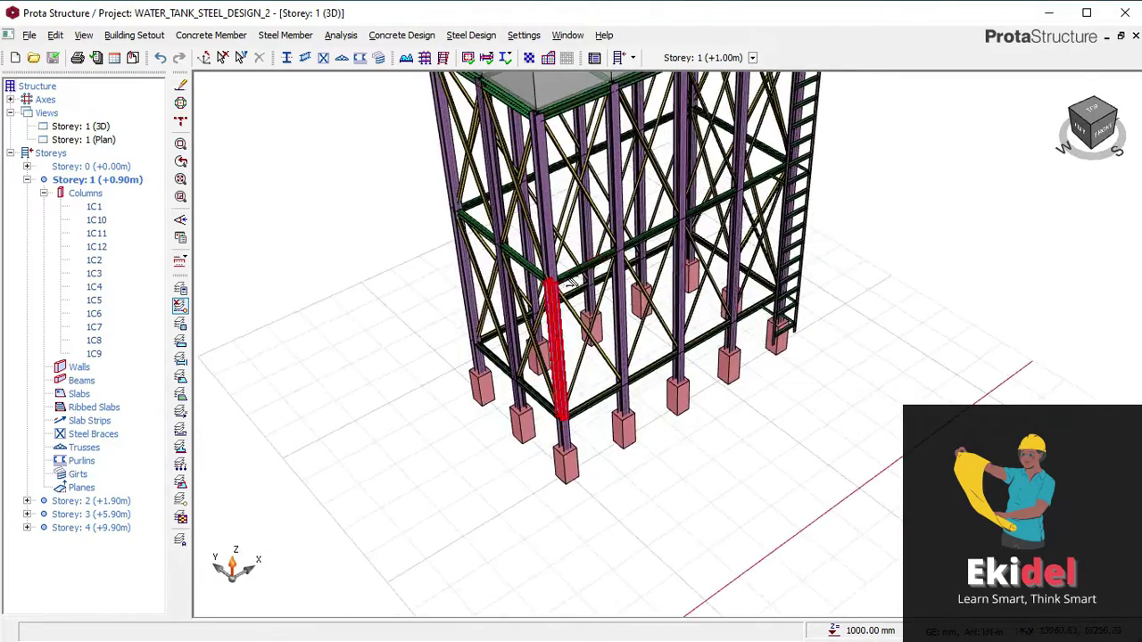
pyautogui.scroll(-2, 567, 282)
pyautogui.moveTo(567, 281); pyautogui.dragTo(544, 377, button='middle')
pyautogui.moveTo(627, 354); pyautogui.dragTo(607, 306, button='middle')
pyautogui.scroll(-2, 711, 290)
pyautogui.moveTo(711, 290); pyautogui.dragTo(473, 272, button='middle')
pyautogui.scroll(-1, 573, 374)
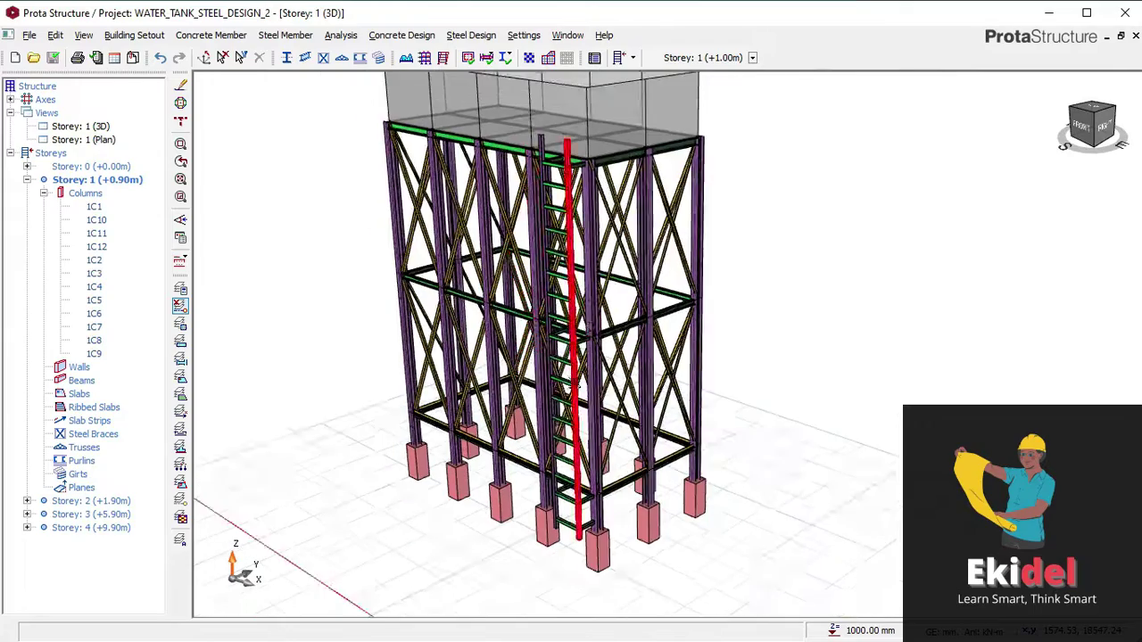
pyautogui.scroll(4, 556, 496)
pyautogui.scroll(-4, 619, 418)
pyautogui.moveTo(560, 357); pyautogui.dragTo(612, 448, button='middle')
pyautogui.moveTo(527, 374); pyautogui.dragTo(571, 348, button='middle')
pyautogui.moveTo(625, 379); pyautogui.dragTo(705, 328, button='middle')
pyautogui.moveTo(658, 371); pyautogui.dragTo(534, 314, button='middle')
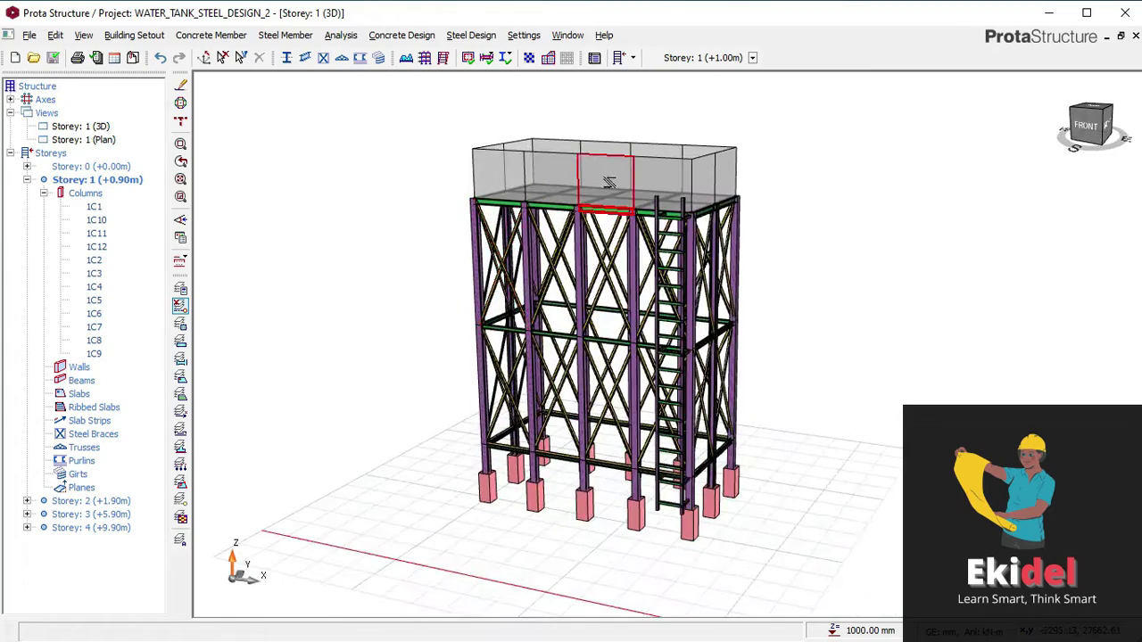
pyautogui.moveTo(591, 156); pyautogui.dragTo(638, 298, button='middle')
pyautogui.scroll(4, 638, 299)
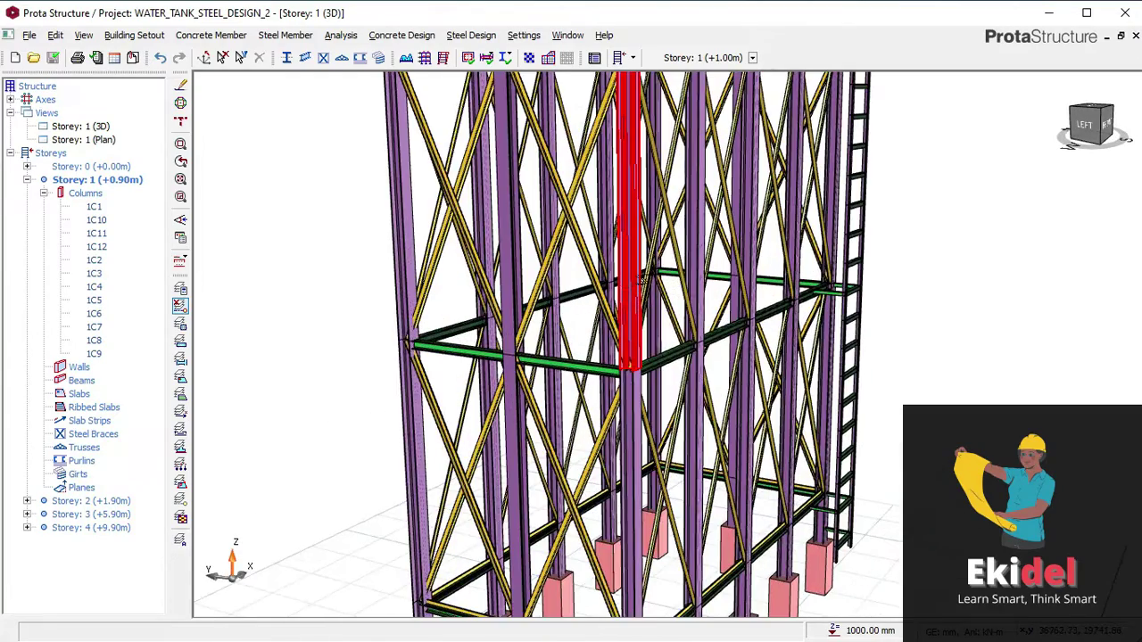
pyautogui.scroll(-5, 640, 279)
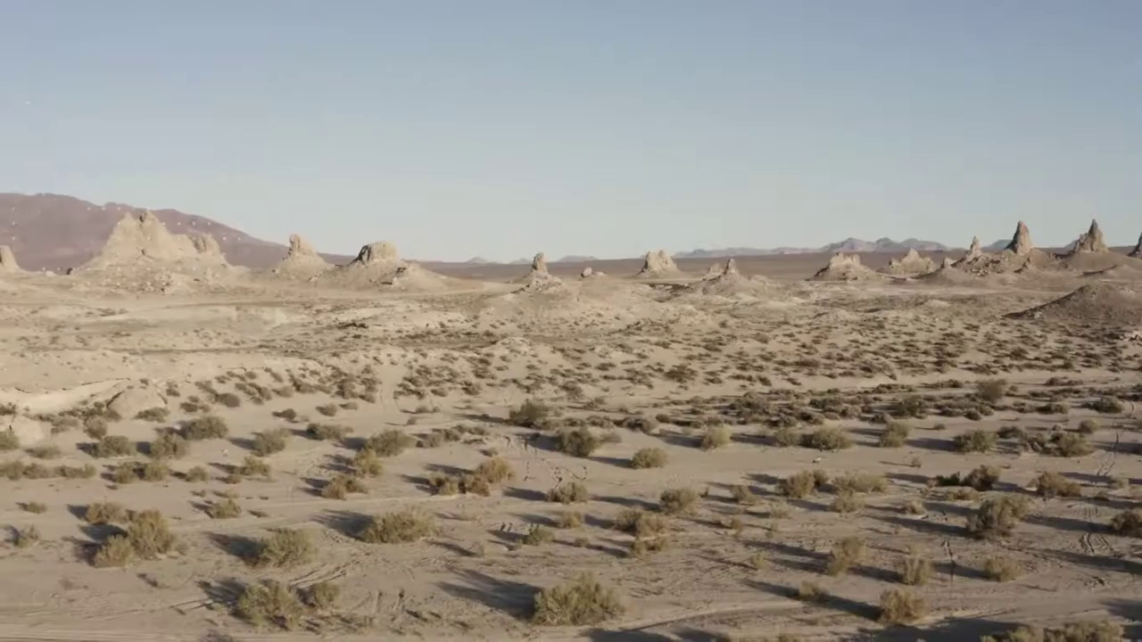